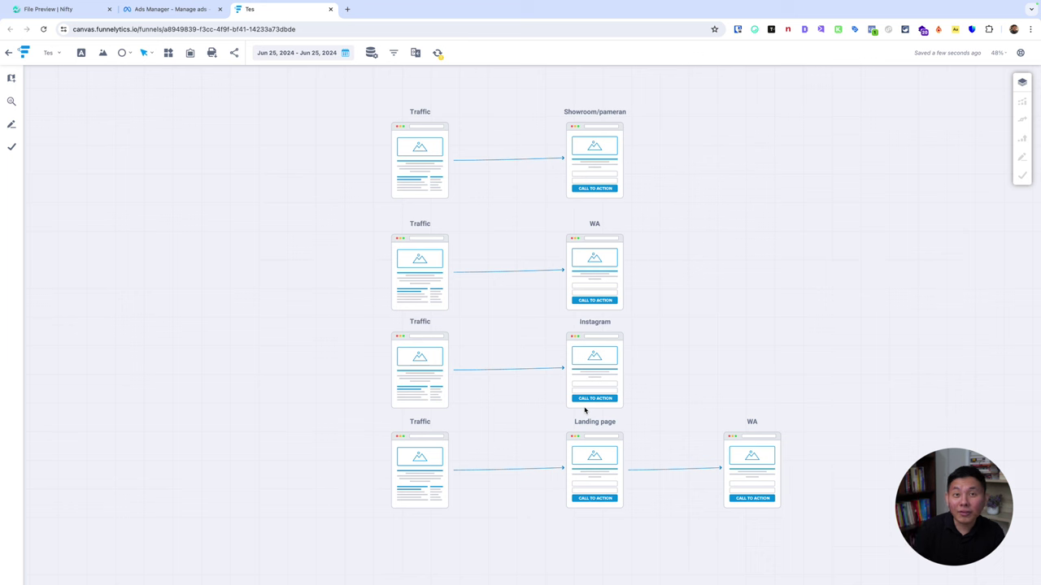
# Outline the Traffic to Showroom/pameran funnel with a red freehand annotation and clear it again.
pyautogui.hotkey('ctrl', 'alt', 'a')
pyautogui.moveTo(647, 95)
pyautogui.mouseDown()
pyautogui.moveTo(593, 85)
pyautogui.moveTo(351, 108)
pyautogui.moveTo(345, 187)
pyautogui.moveTo(397, 208)
pyautogui.moveTo(663, 203)
pyautogui.moveTo(674, 105)
pyautogui.moveTo(650, 95)
pyautogui.mouseUp()
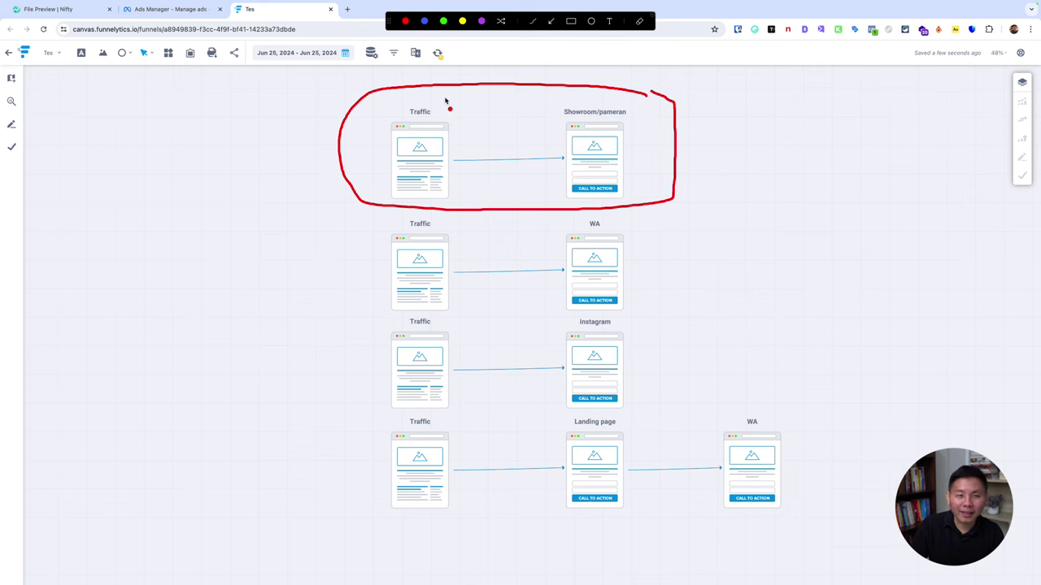
pyautogui.hotkey('ctrl', 'alt', 'a')
pyautogui.hotkey('ctrl', 'alt', 'a')
pyautogui.moveTo(520, 95)
pyautogui.mouseDown()
pyautogui.moveTo(317, 96)
pyautogui.moveTo(561, 229)
pyautogui.moveTo(671, 102)
pyautogui.moveTo(490, 84)
pyautogui.moveTo(344, 227)
pyautogui.moveTo(657, 221)
pyautogui.moveTo(627, 98)
pyautogui.moveTo(512, 67)
pyautogui.mouseUp()
pyautogui.hotkey('ctrl', 'alt', 'a')
pyautogui.hotkey('ctrl', 'alt', 'a')
pyautogui.hotkey('ctrl', 'alt', 'a')
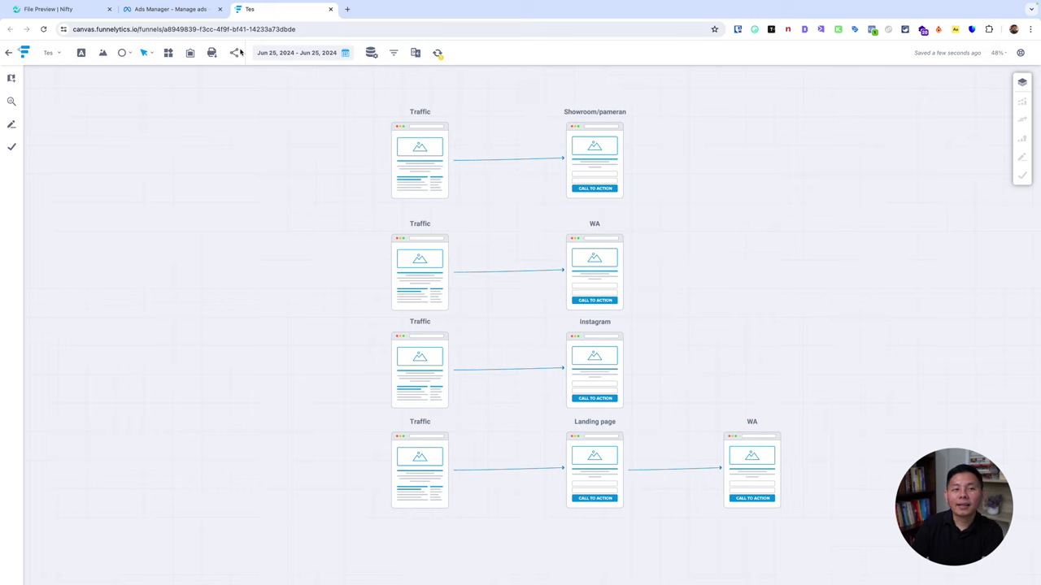
# Switch to Meta Ads Manager and start creating a new campaign.
pyautogui.click(174, 9)
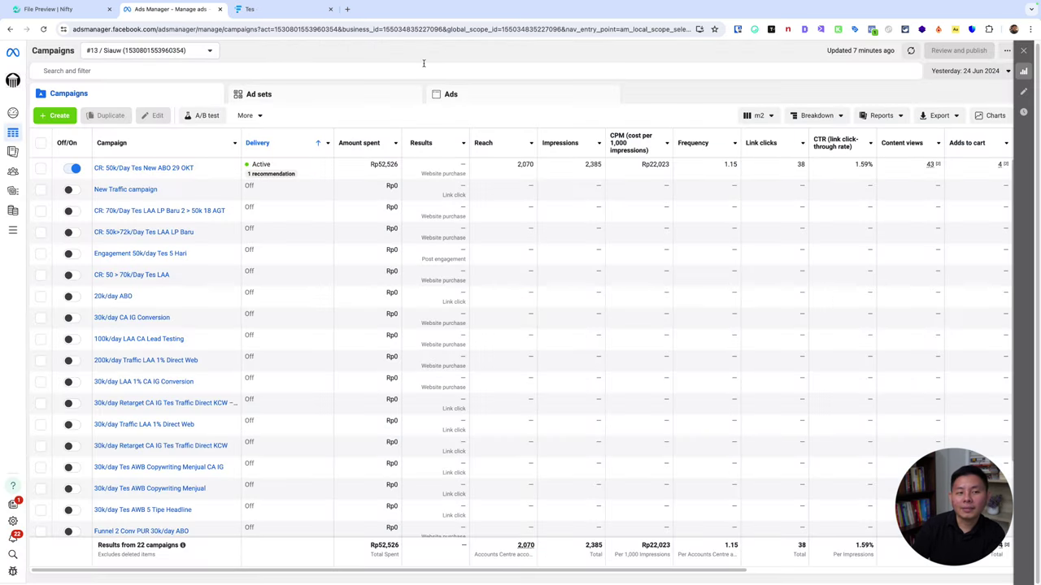
pyautogui.click(54, 116)
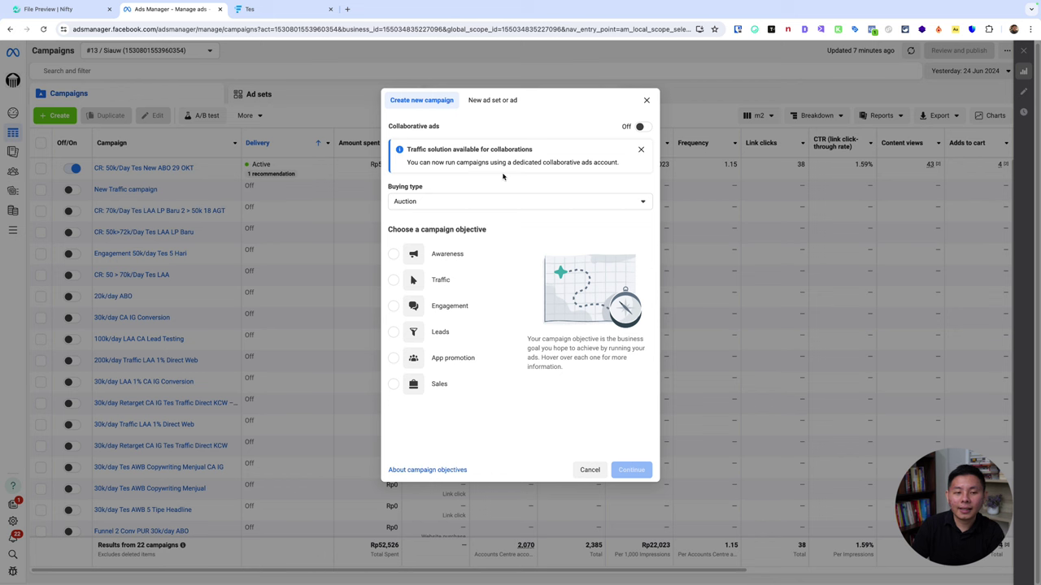
# Mark the Awareness and Traffic objectives with red freehand outlines and clear the markings.
pyautogui.hotkey('ctrl', 'alt', 'a')
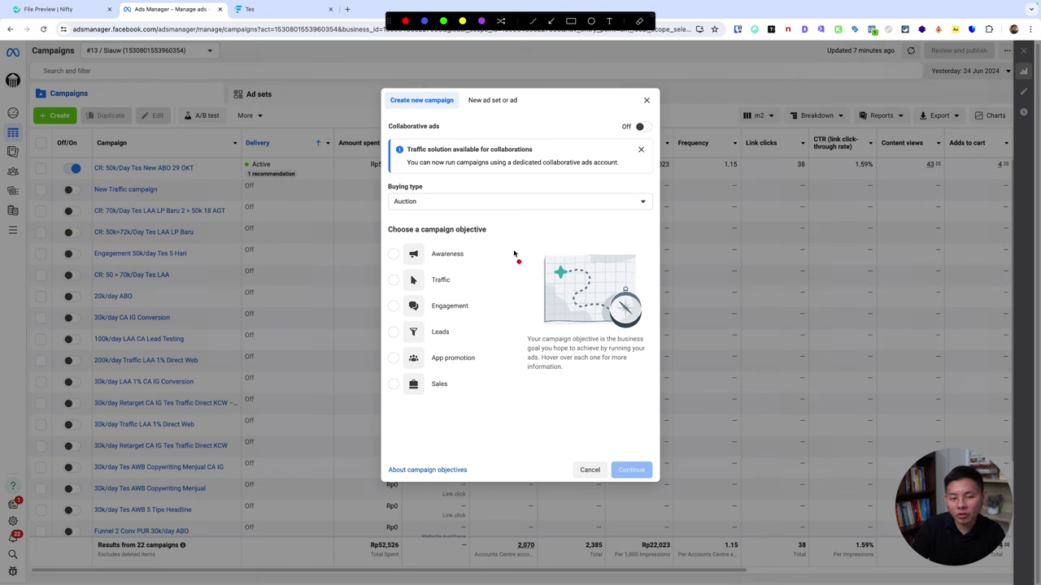
pyautogui.moveTo(453, 231)
pyautogui.mouseDown()
pyautogui.moveTo(368, 256)
pyautogui.moveTo(483, 270)
pyautogui.moveTo(501, 228)
pyautogui.moveTo(446, 230)
pyautogui.mouseUp()
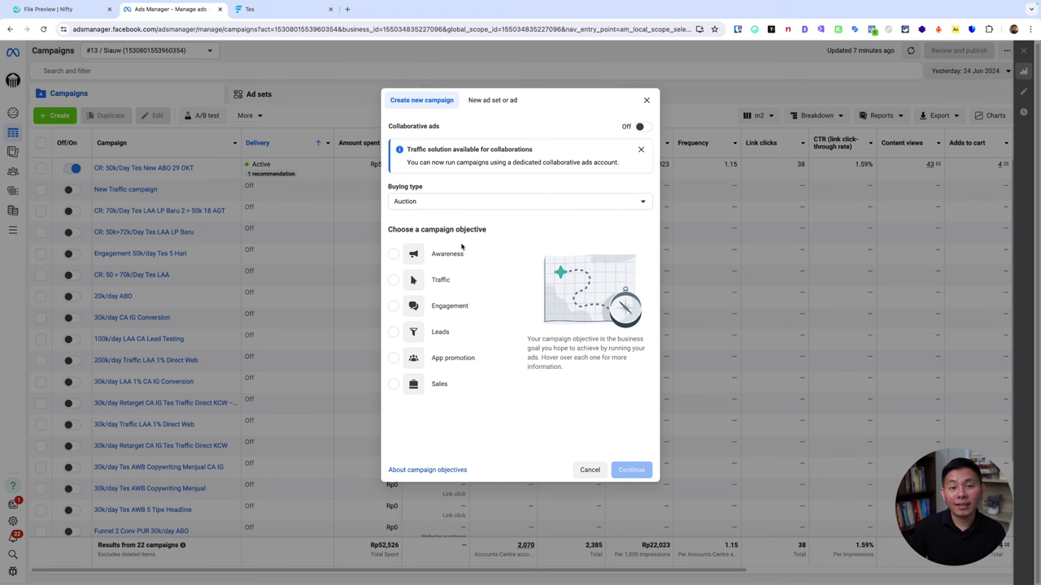
pyautogui.moveTo(375, 266)
pyautogui.mouseDown()
pyautogui.moveTo(491, 262)
pyautogui.moveTo(467, 215)
pyautogui.moveTo(375, 220)
pyautogui.moveTo(375, 295)
pyautogui.moveTo(456, 299)
pyautogui.moveTo(480, 264)
pyautogui.mouseUp()
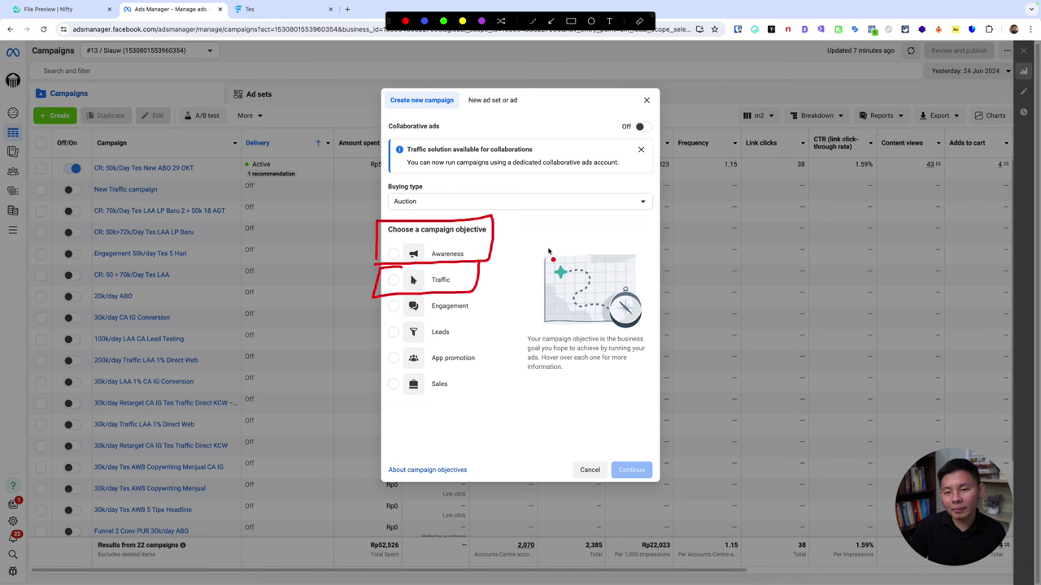
pyautogui.press('Escape')
# Choose the Traffic objective for the campaign and continue with the Manual traffic campaign setup.
pyautogui.moveTo(479, 288)
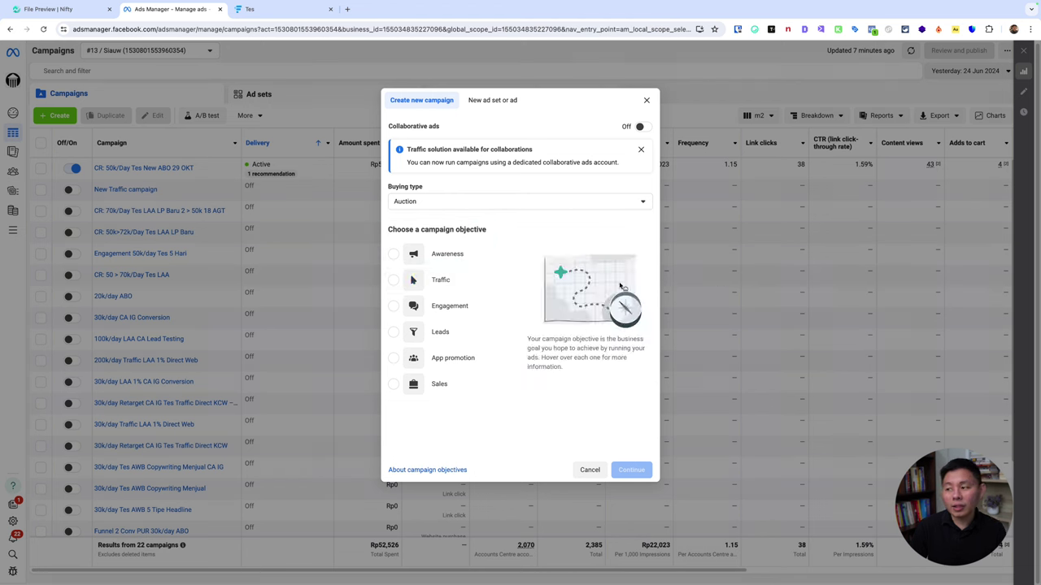
pyautogui.click(463, 281)
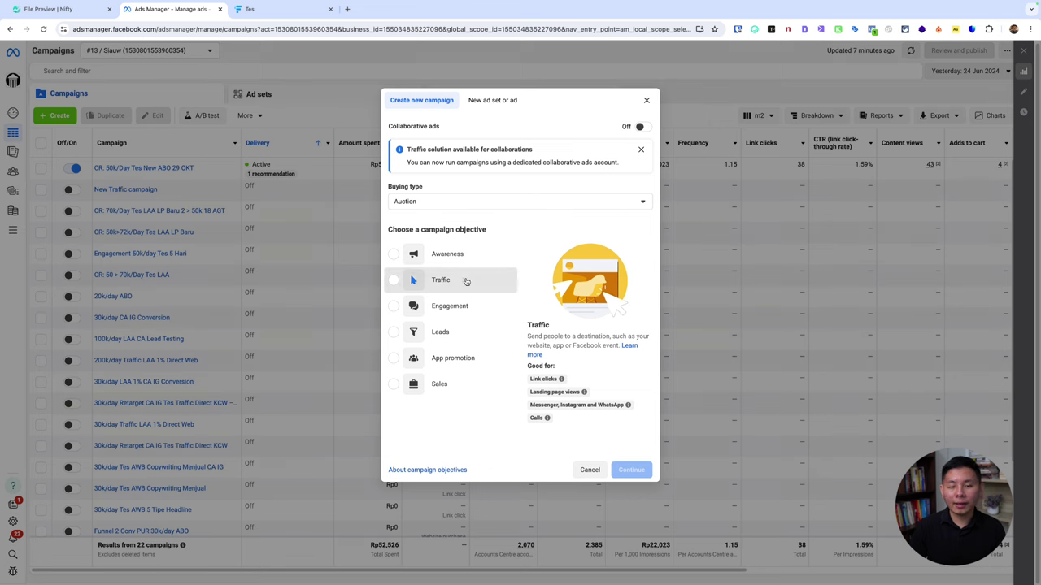
pyautogui.click(631, 470)
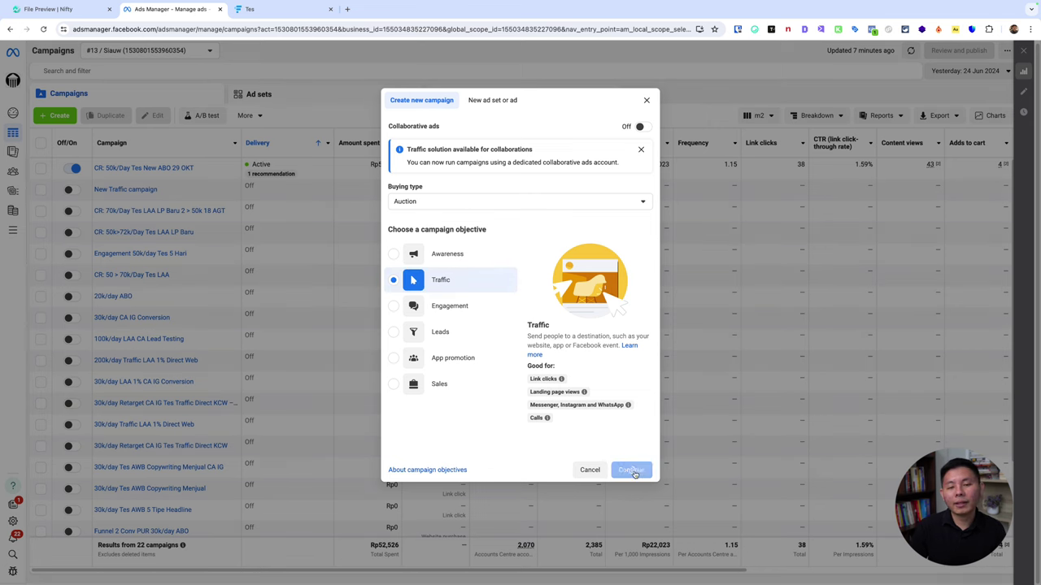
pyautogui.click(536, 322)
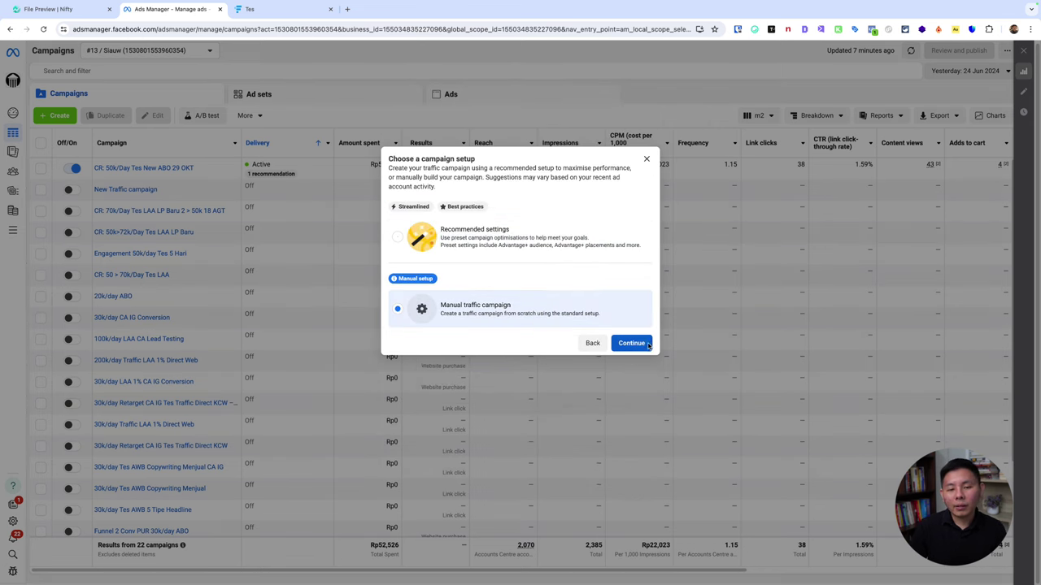
pyautogui.click(647, 344)
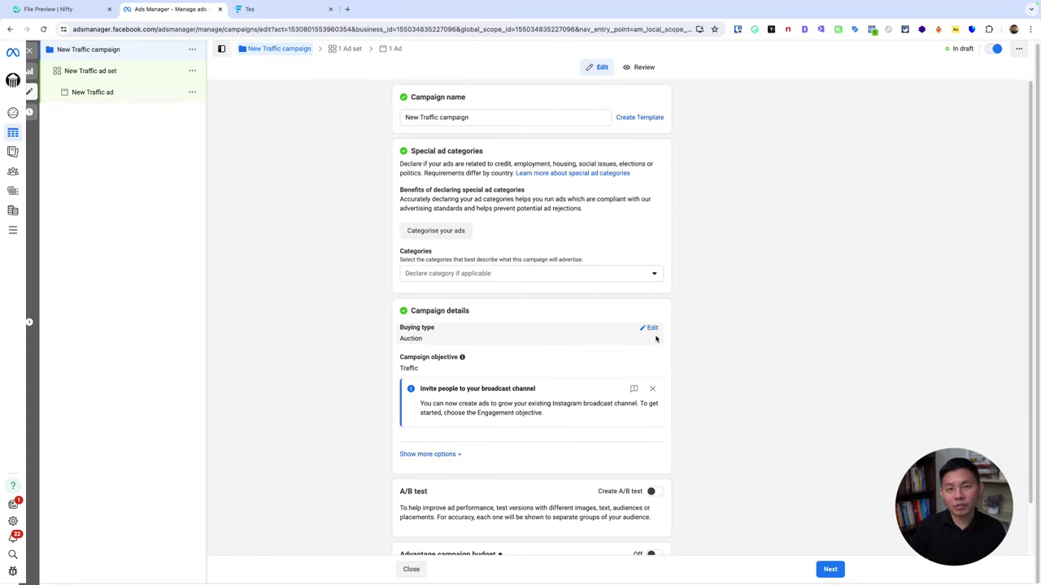
# Review the available special ad categories without declaring any for the campaign.
pyautogui.click(517, 277)
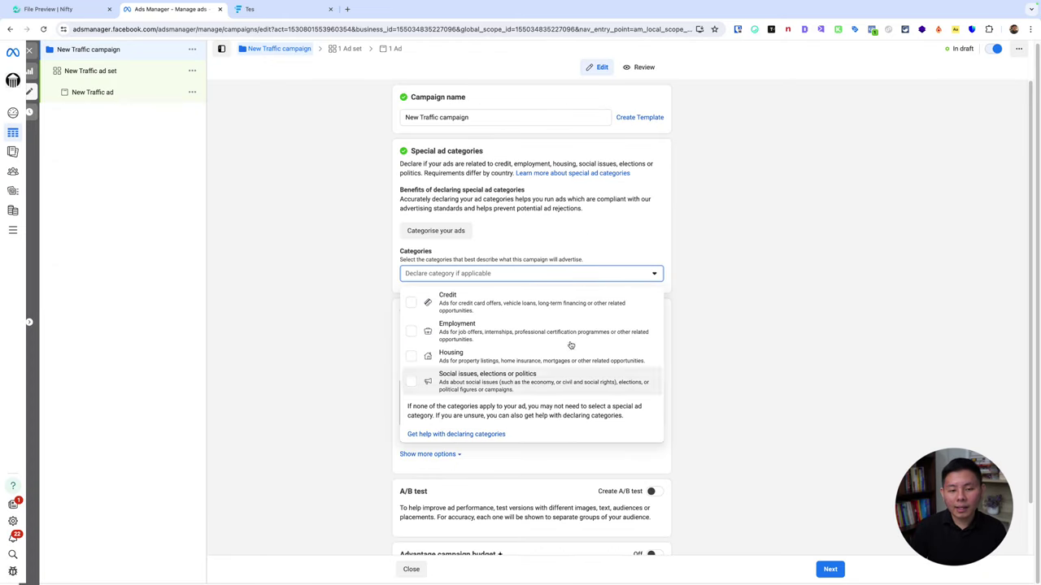
pyautogui.click(328, 235)
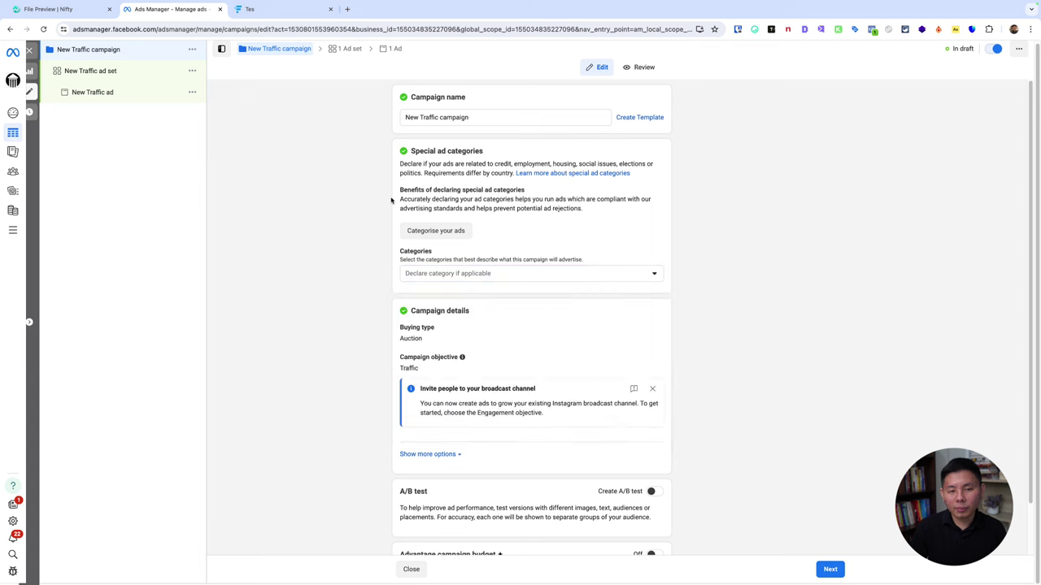
pyautogui.scroll(-1, 360, 271)
pyautogui.scroll(1, 363, 268)
# Name the campaign "ABO 100k/day" and proceed to the ad set settings.
pyautogui.tripleClick(501, 117)
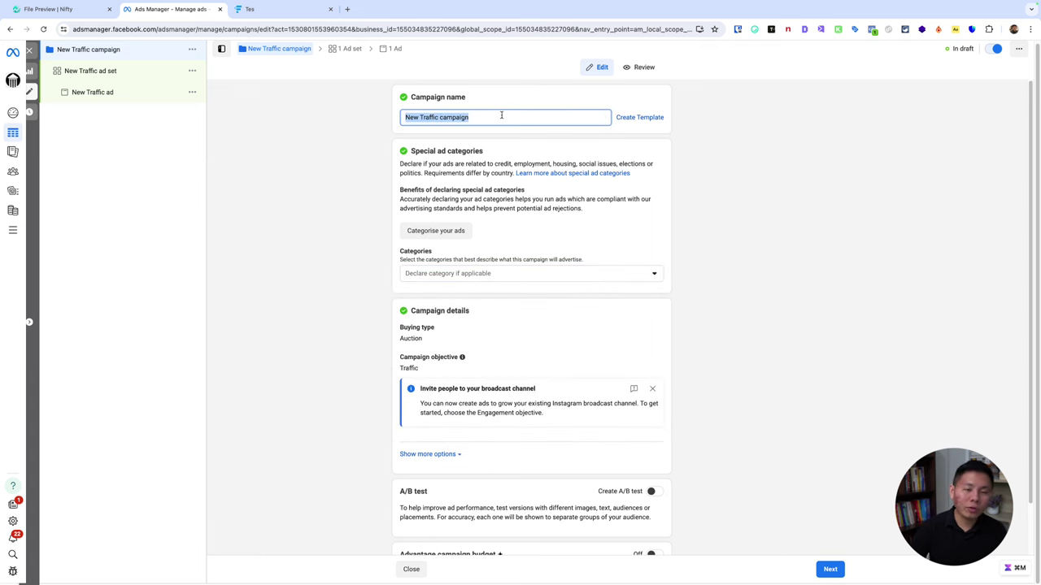
pyautogui.write('ABO ')
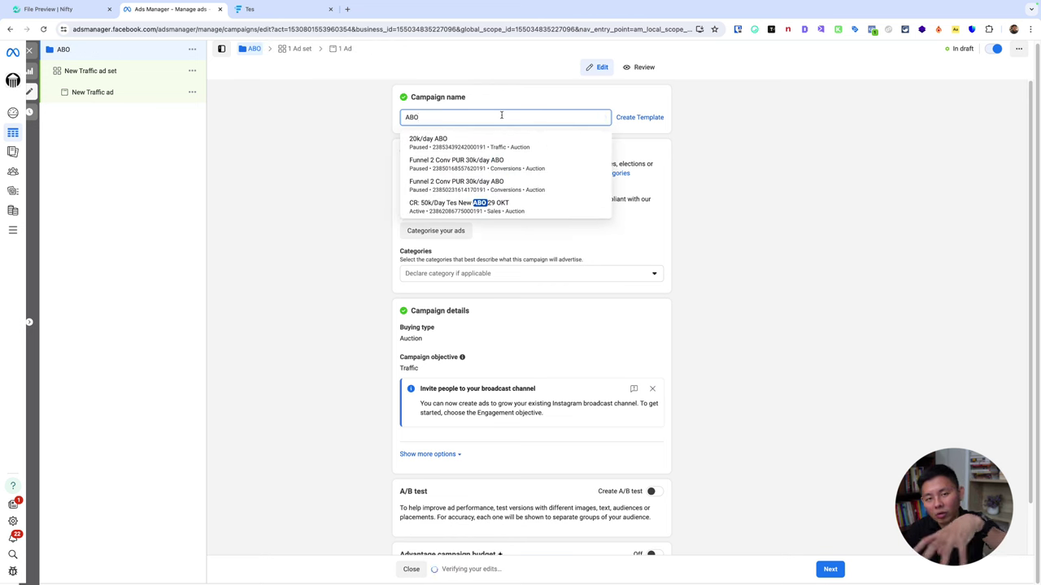
pyautogui.write('100k/day')
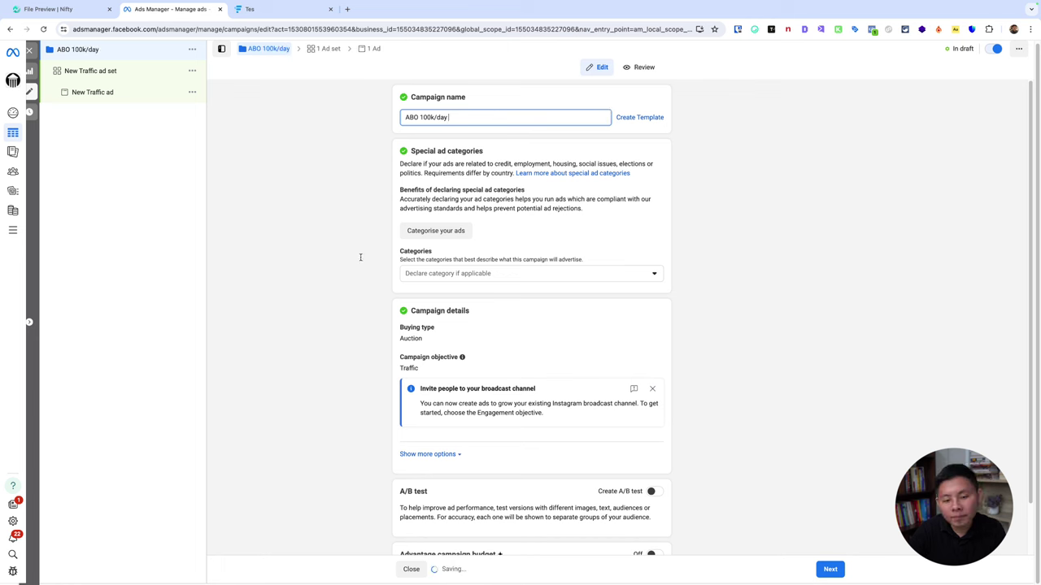
pyautogui.scroll(-1, 358, 259)
pyautogui.click(829, 570)
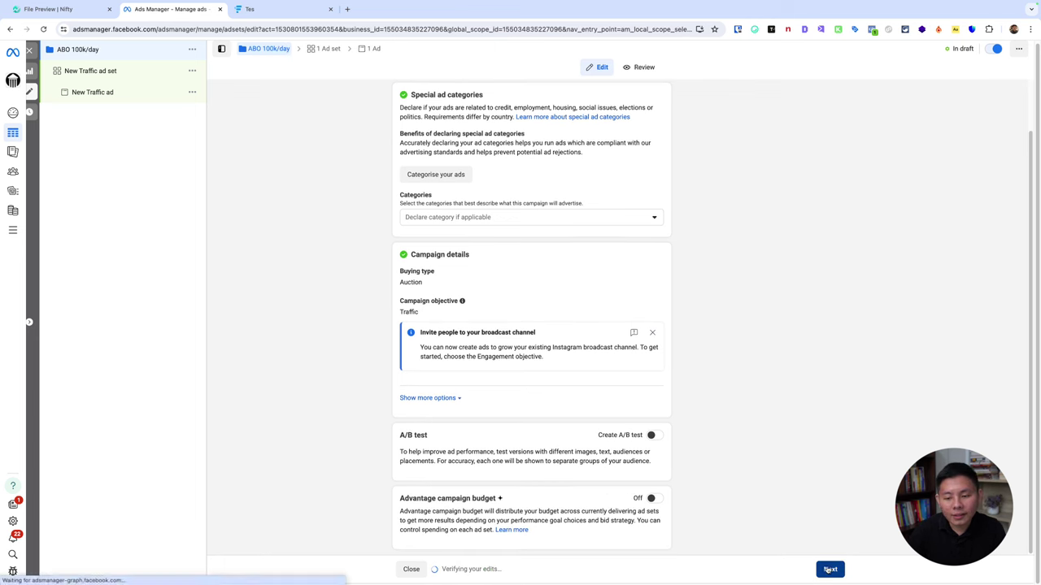
# Set the ad set's conversion location to Website and name the ad set "Surabaya 25-60 Cowok Cewek Mobil".
pyautogui.tripleClick(484, 117)
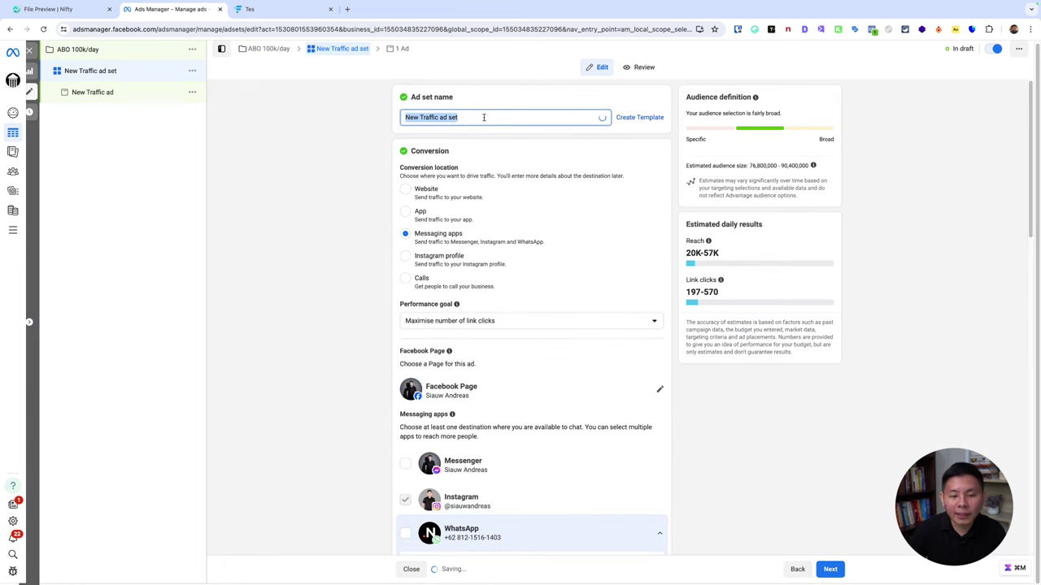
pyautogui.click(452, 203)
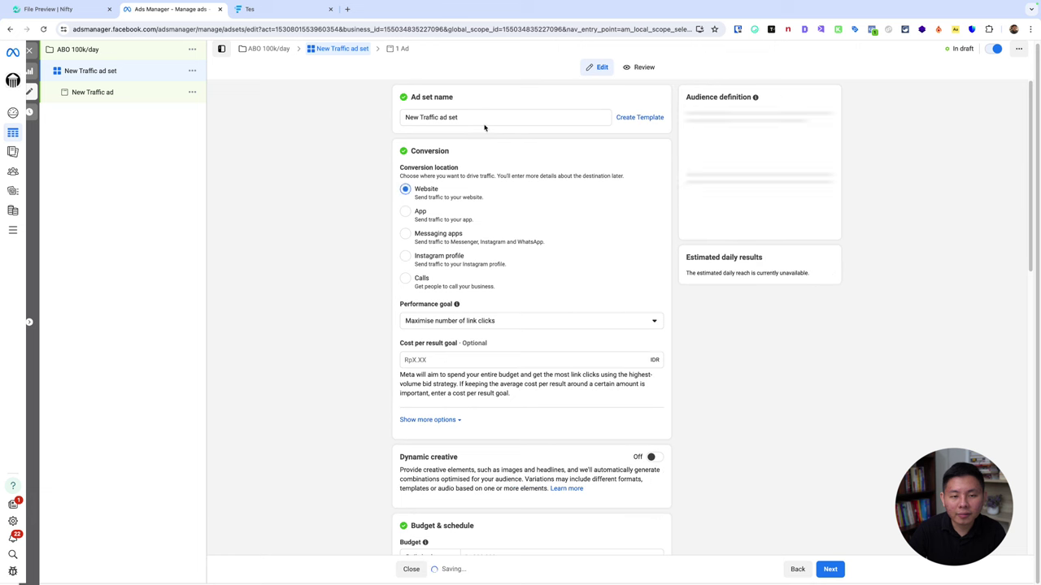
pyautogui.tripleClick(484, 119)
pyautogui.write('Surabaya')
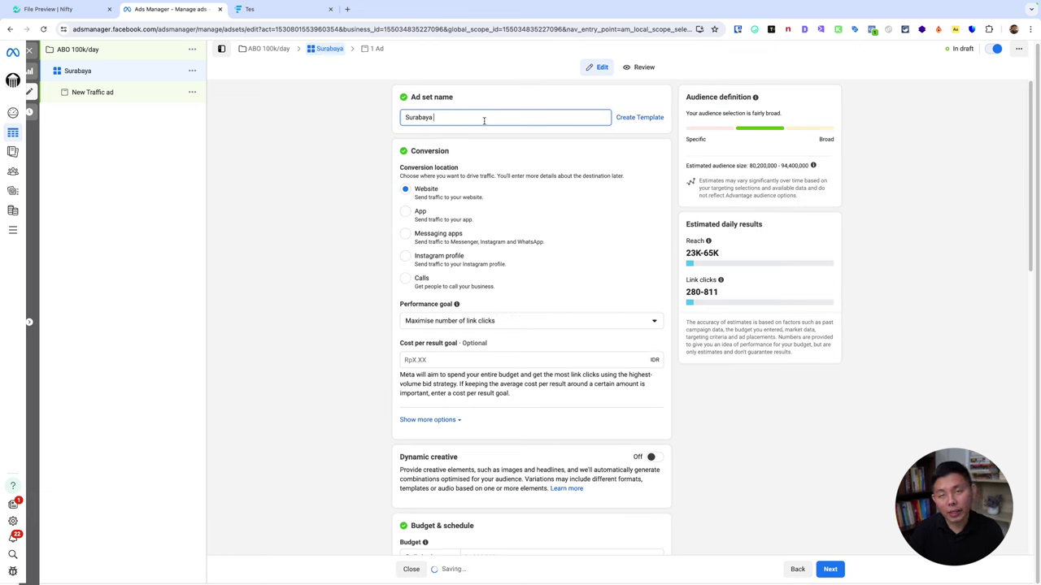
pyautogui.write(' 2')
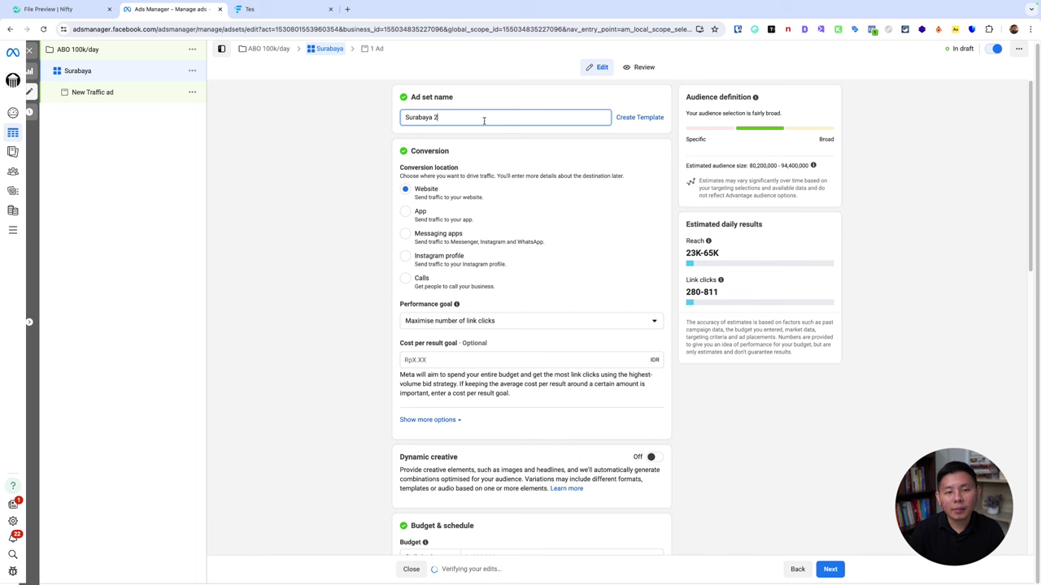
pyautogui.write('5-')
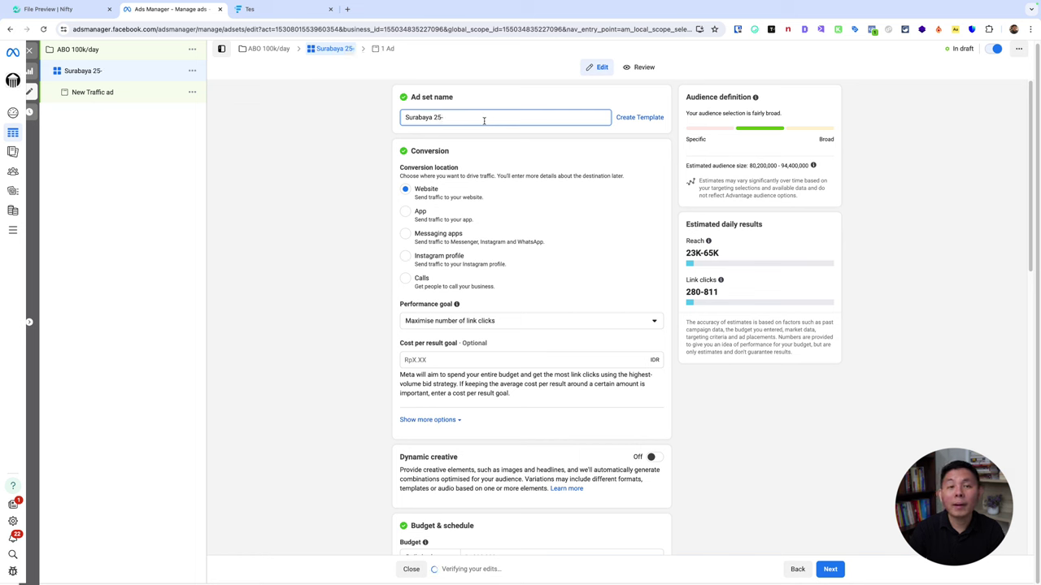
pyautogui.write('60')
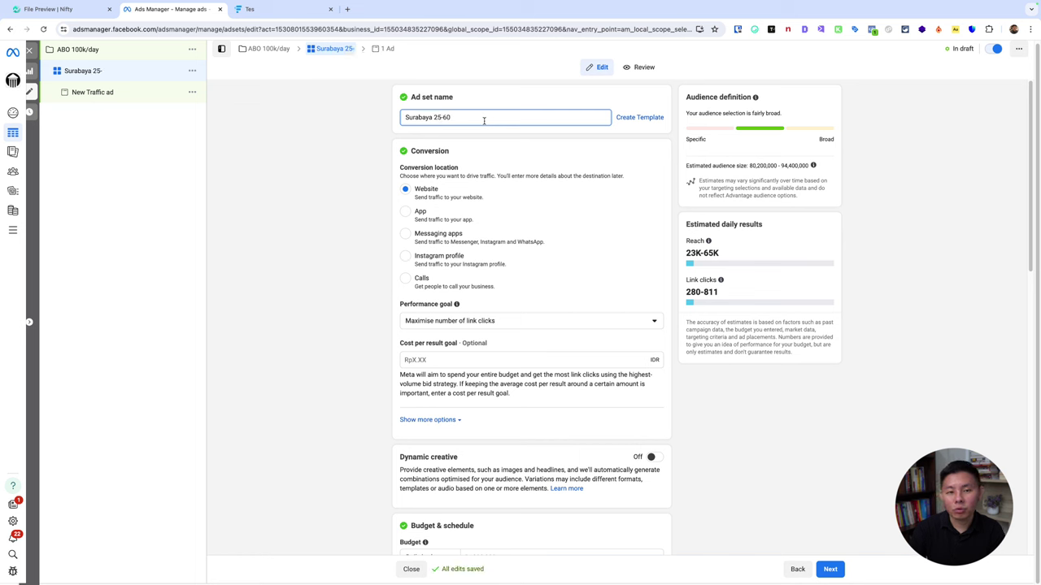
pyautogui.write(' Cowok Cewe')
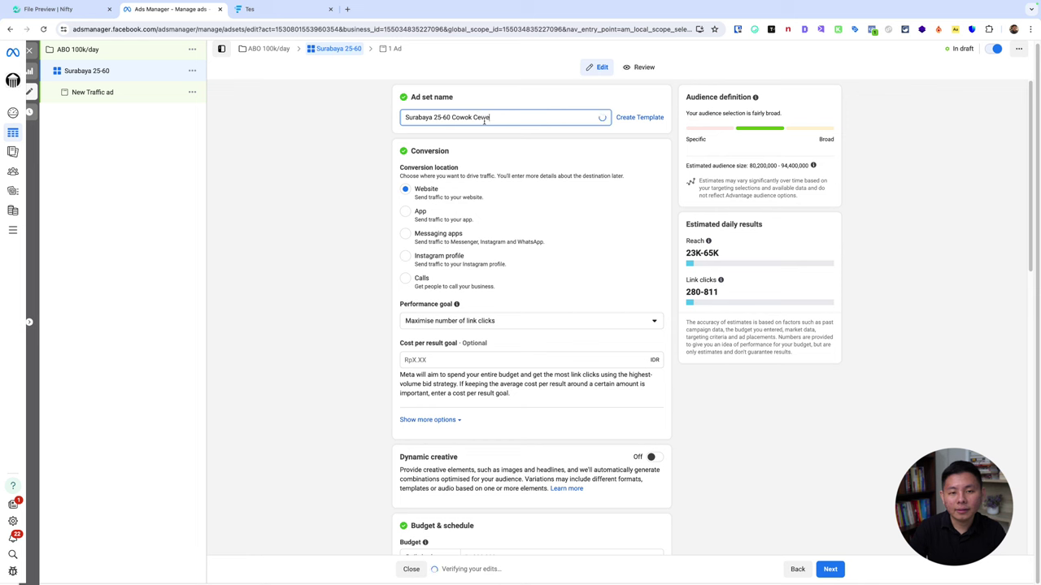
pyautogui.write('k MObi')
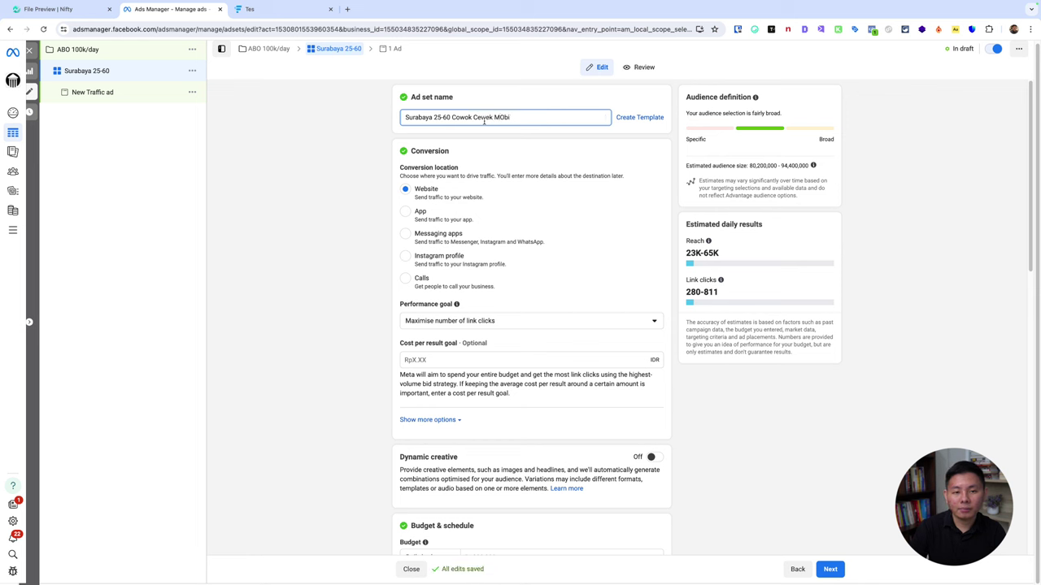
pyautogui.press('BackSpace')
pyautogui.press('BackSpace')
pyautogui.press('BackSpace')
pyautogui.write('o')
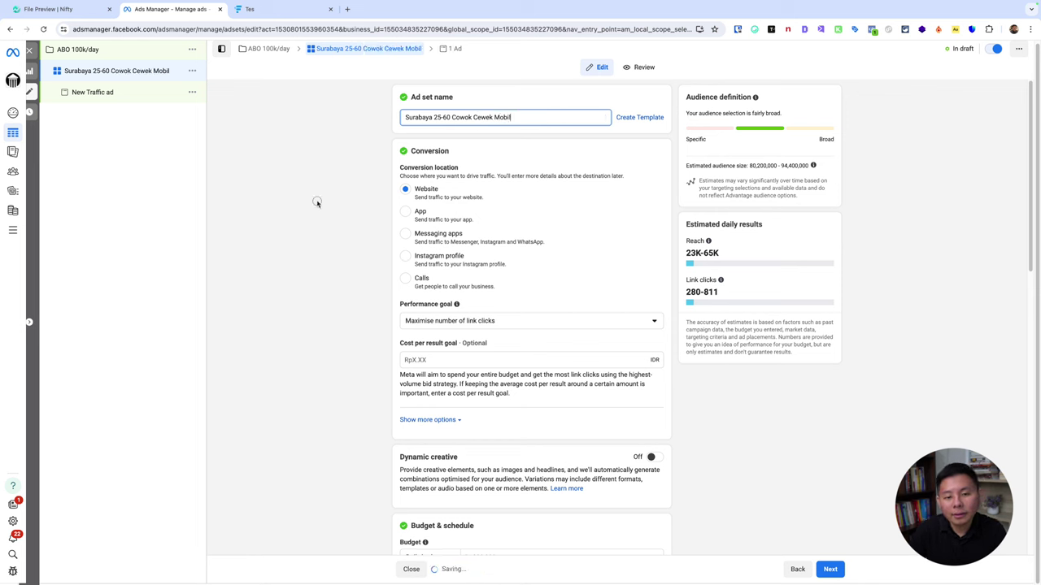
pyautogui.click(316, 202)
# Review the performance goal options of the ad set, keeping Maximise number of link clicks.
pyautogui.scroll(-3, 316, 201)
pyautogui.click(528, 199)
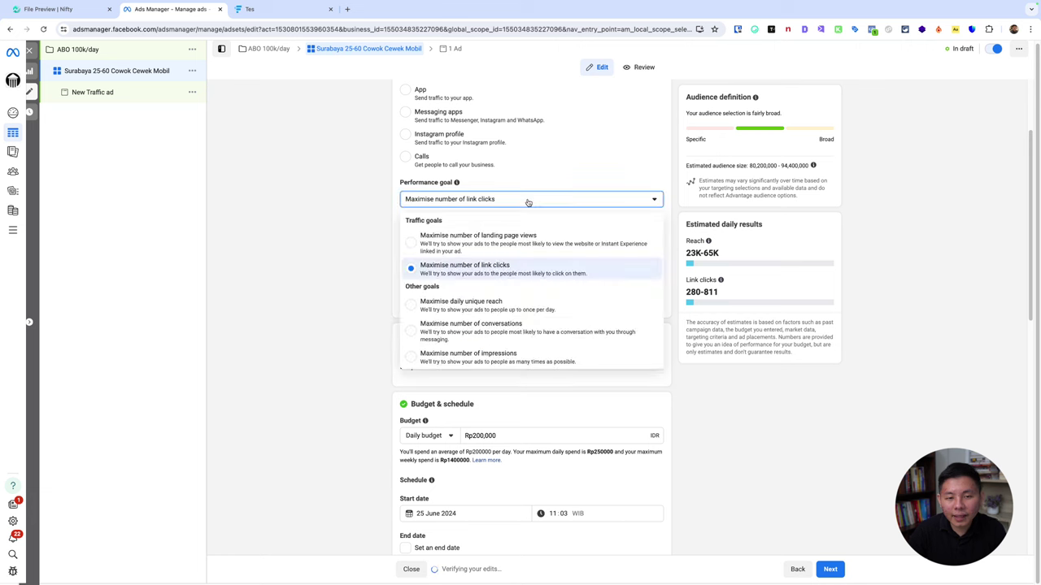
pyautogui.click(350, 265)
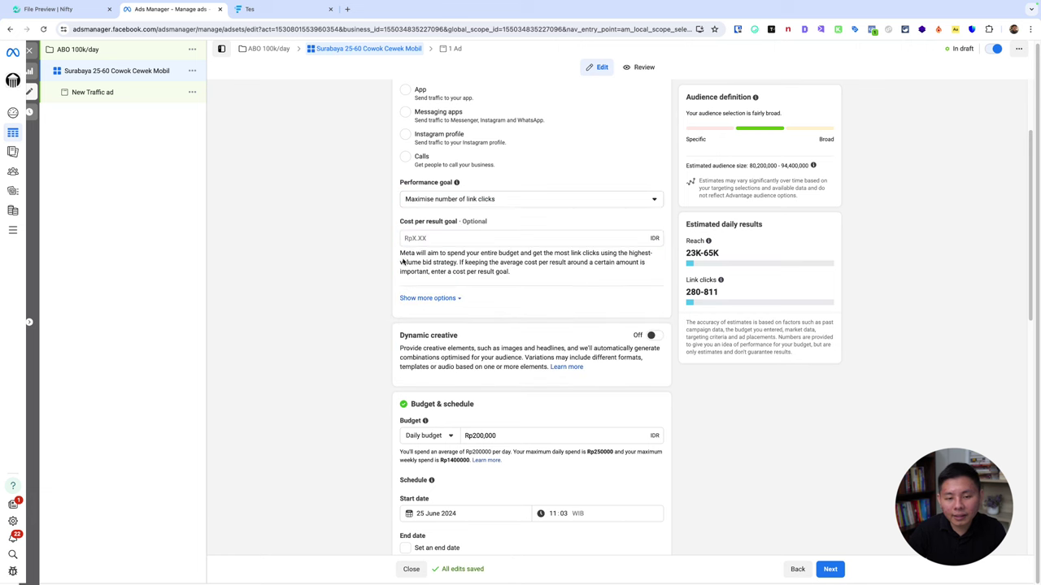
# Set the ad set's daily budget to Rp100,000.
pyautogui.scroll(-2, 467, 371)
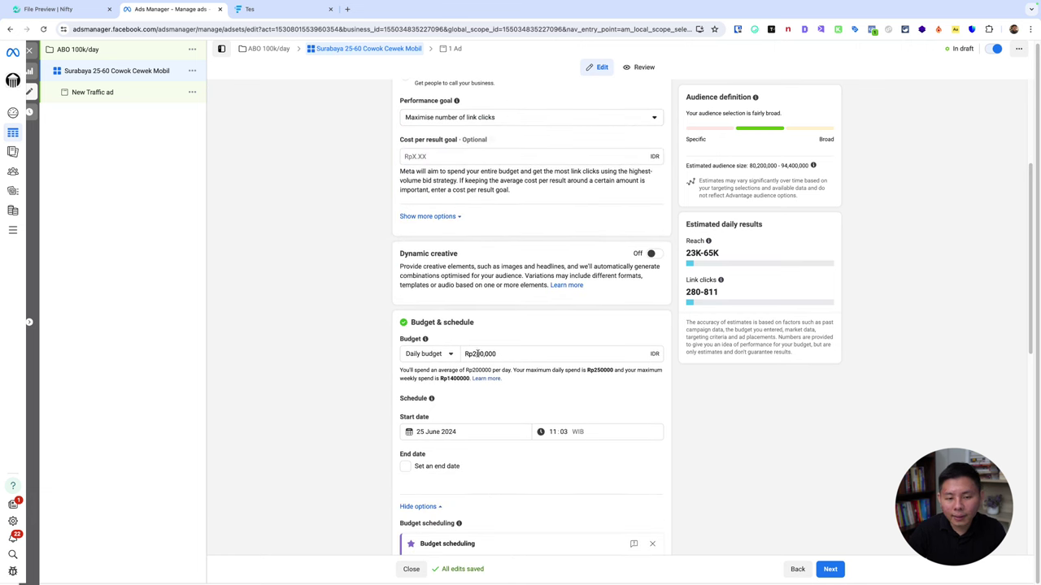
pyautogui.click(478, 354)
pyautogui.click(345, 326)
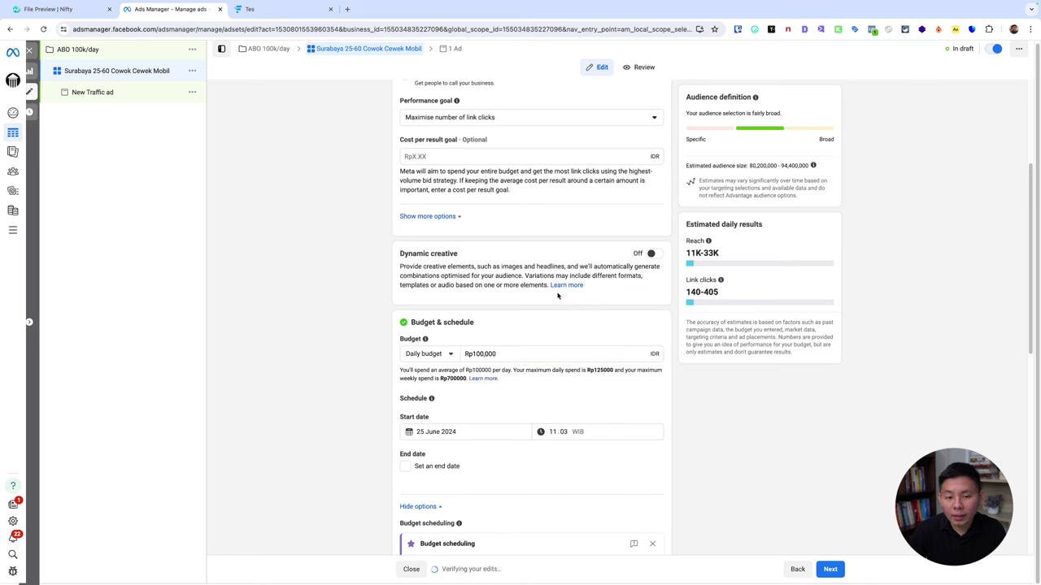
# Replace Indonesia with Surabaya, East Java as the ad set's target location in the audience controls.
pyautogui.scroll(-5, 558, 297)
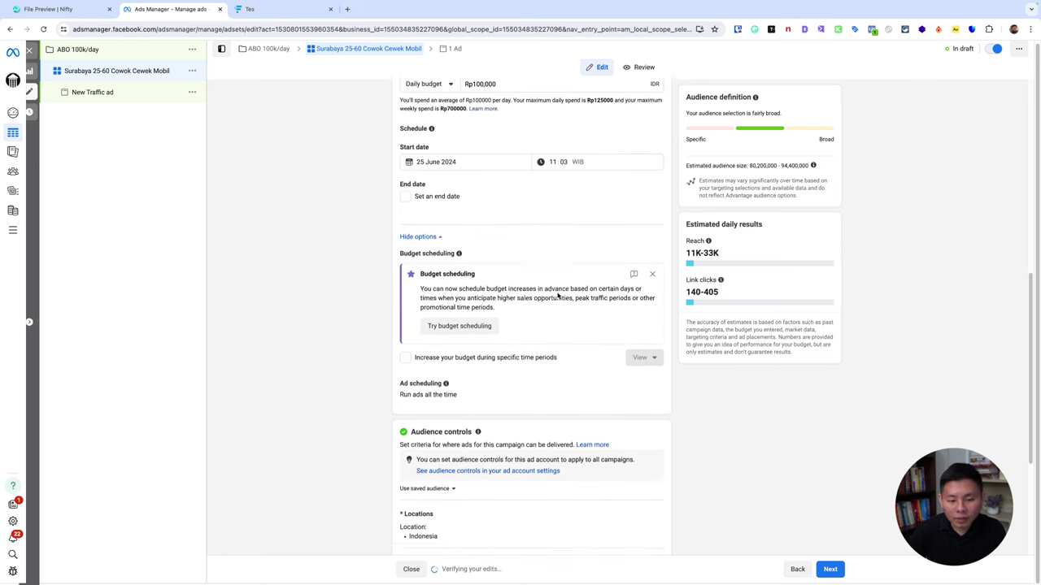
pyautogui.scroll(-5, 557, 297)
pyautogui.click(498, 326)
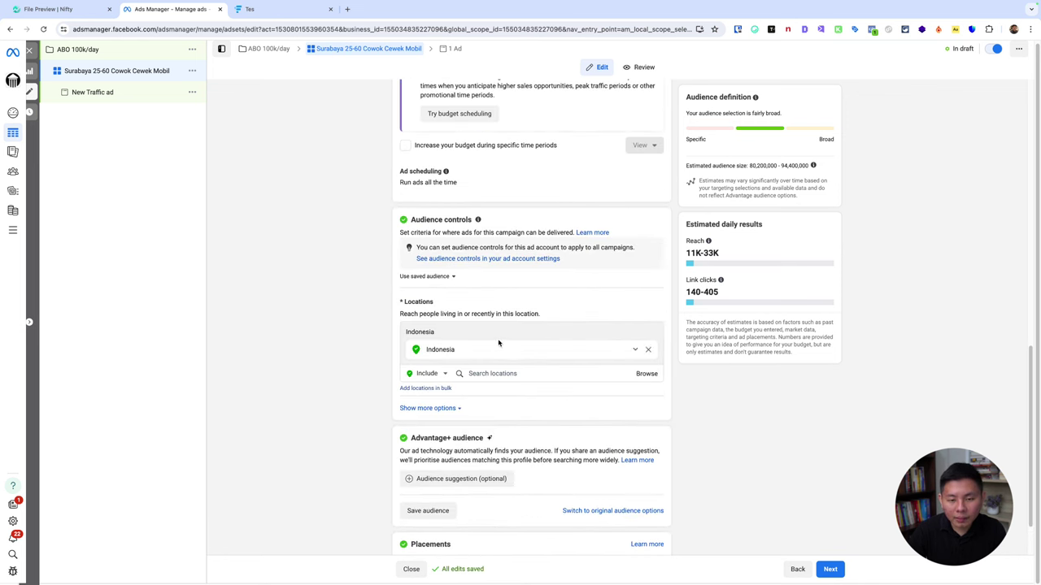
pyautogui.click(647, 349)
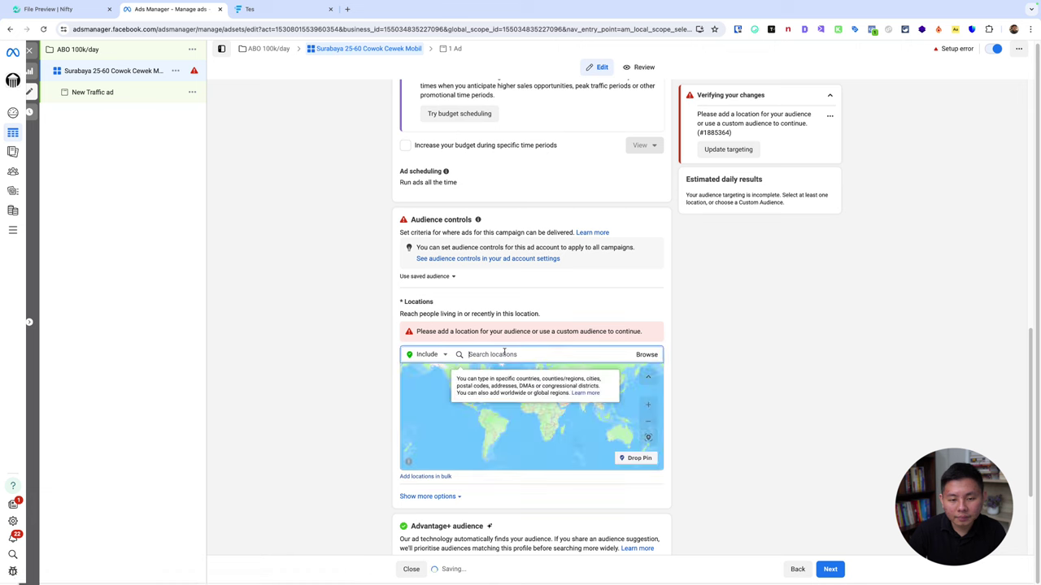
pyautogui.write('surabaya')
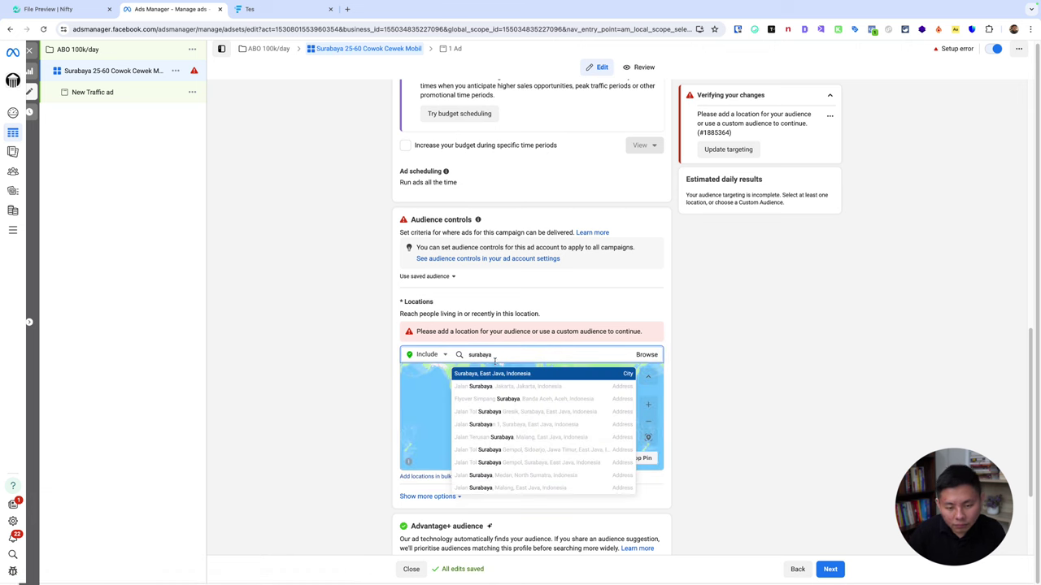
pyautogui.click(492, 372)
# Limit the Surabaya location to the current city only and check the estimated audience size.
pyautogui.click(514, 351)
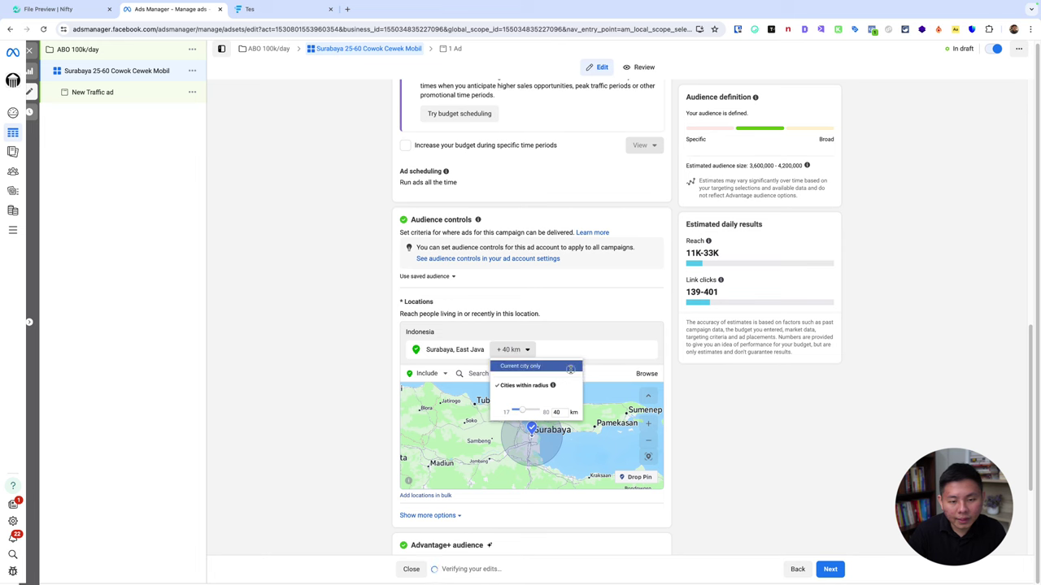
pyautogui.click(519, 365)
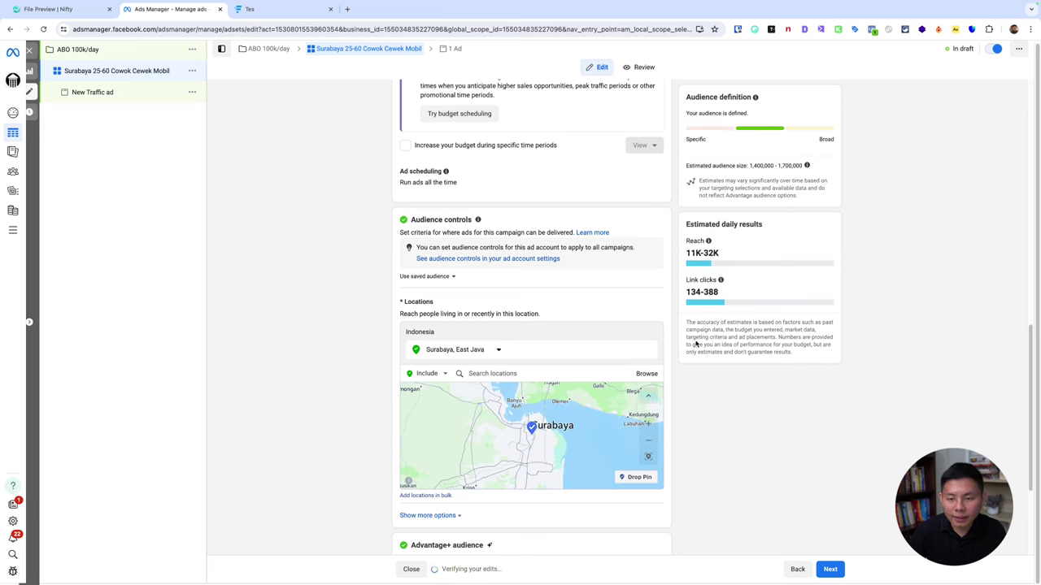
pyautogui.moveTo(748, 166); pyautogui.dragTo(838, 173)
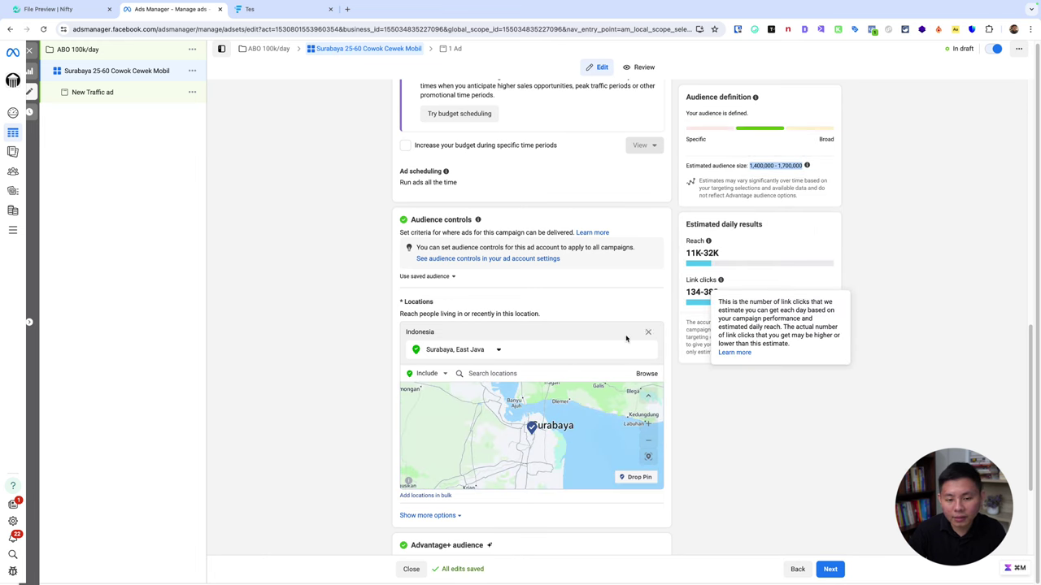
# Add an Advantage+ audience suggestion with an age range of 25 to 60 and check the estimated audience size.
pyautogui.scroll(-3, 627, 337)
pyautogui.click(478, 411)
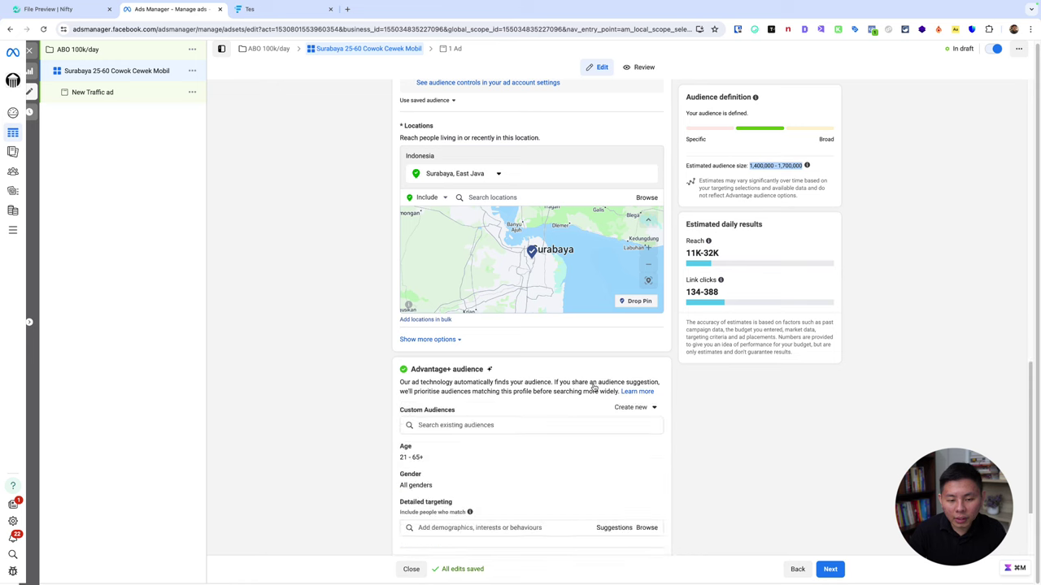
pyautogui.scroll(-2, 599, 388)
pyautogui.click(652, 326)
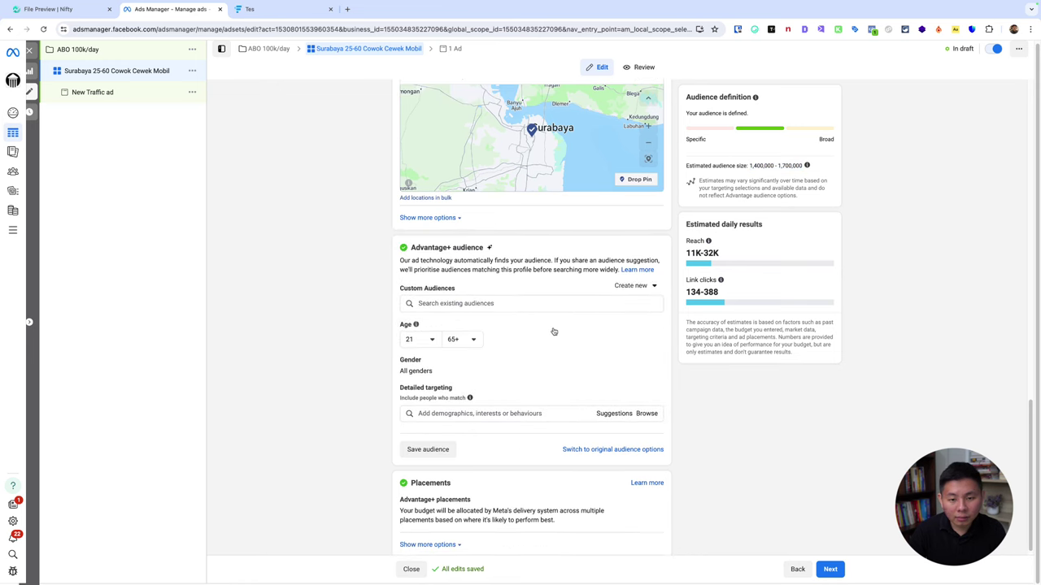
pyautogui.click(423, 339)
pyautogui.click(443, 424)
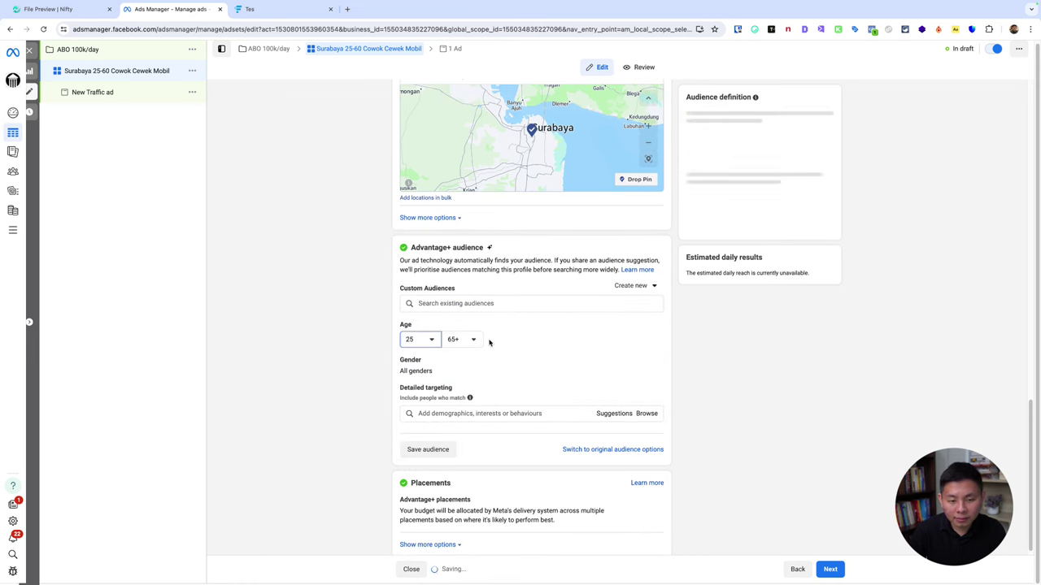
pyautogui.click(464, 339)
pyautogui.click(464, 393)
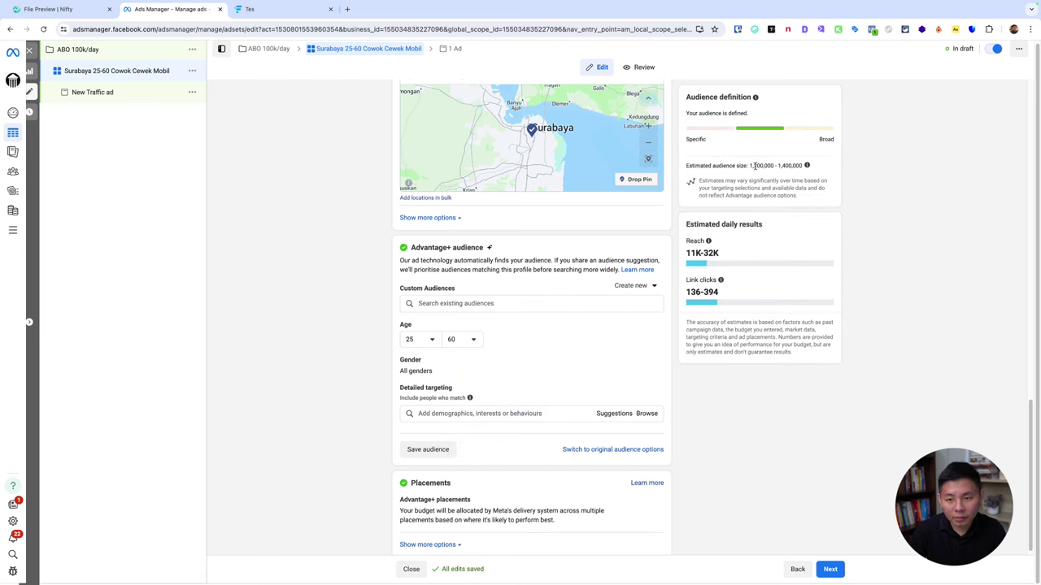
pyautogui.moveTo(750, 166); pyautogui.dragTo(815, 168)
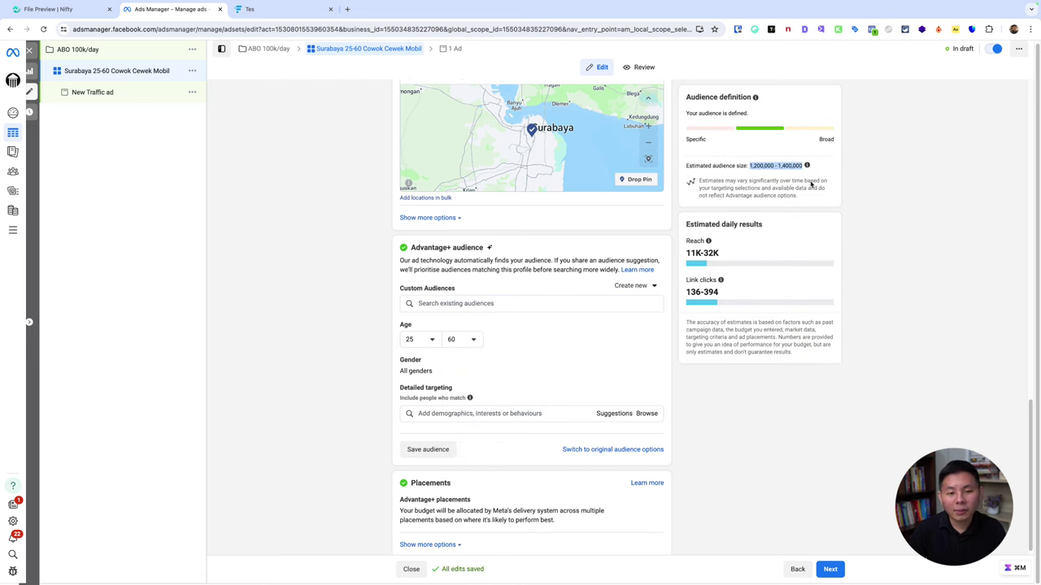
# Add the interests Honda (vehicles), Suzuki and Hyundai (vehicles) to the ad set's detailed targeting.
pyautogui.scroll(-1, 505, 391)
pyautogui.click(540, 407)
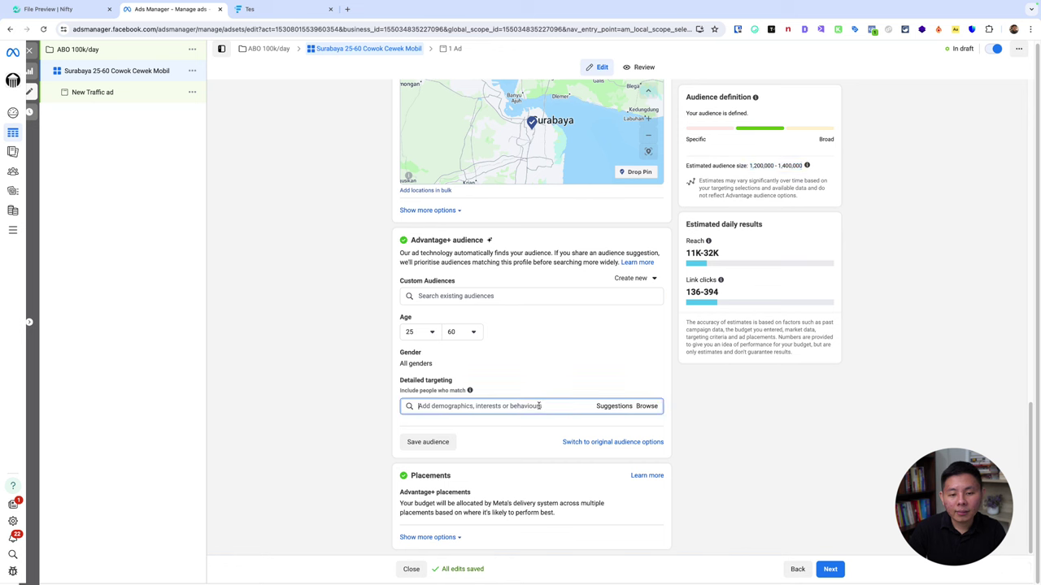
pyautogui.write('honda')
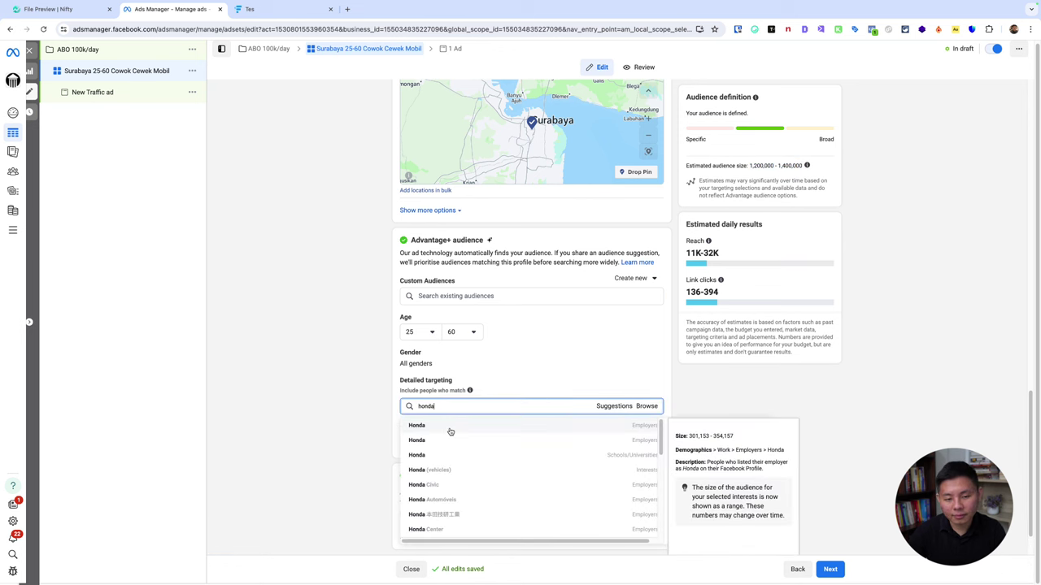
pyautogui.click(469, 472)
pyautogui.scroll(-1, 768, 402)
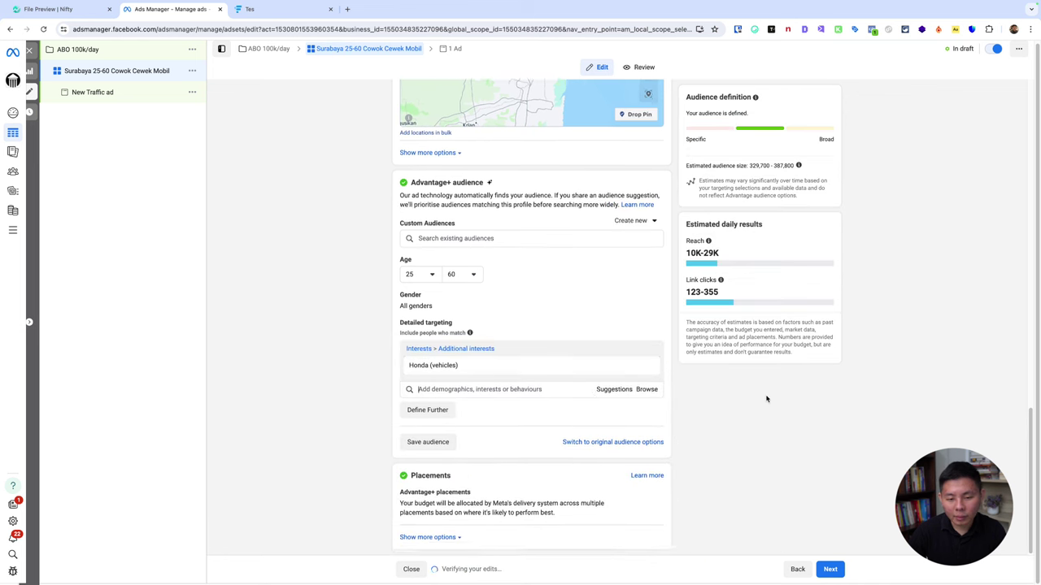
pyautogui.click(504, 391)
pyautogui.write('suzuki')
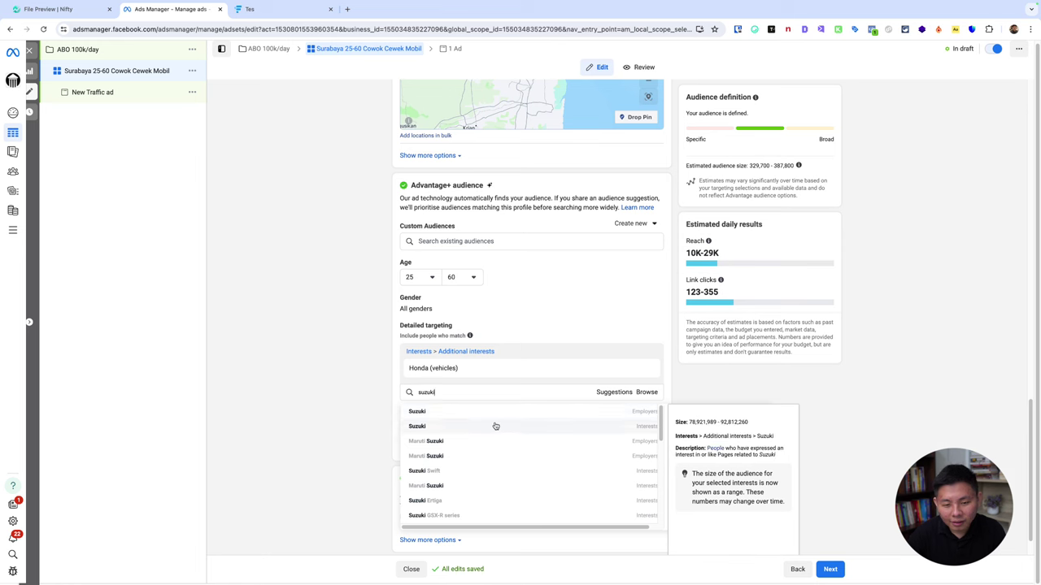
pyautogui.click(494, 426)
pyautogui.write('hyundai')
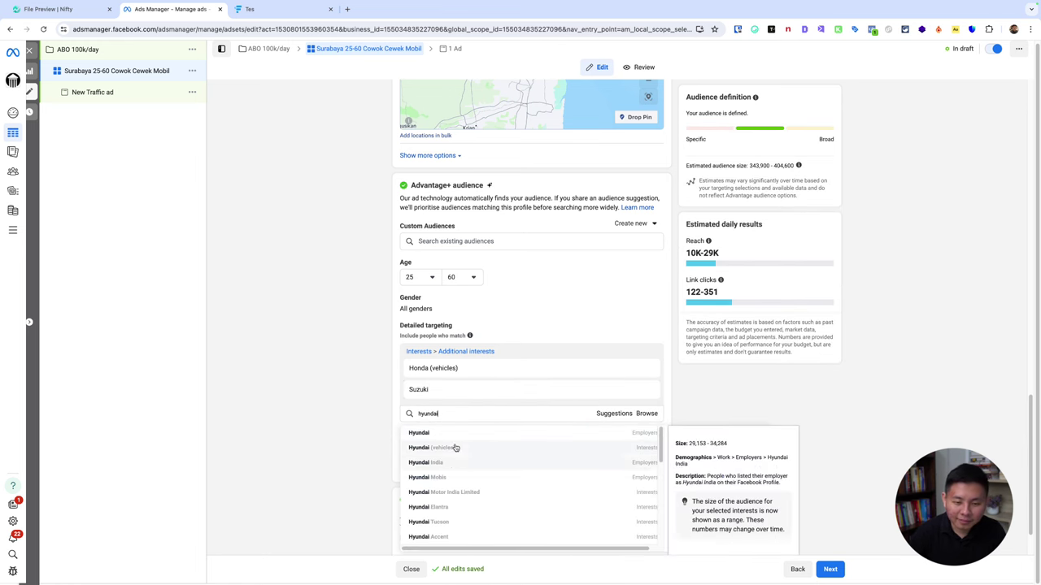
pyautogui.click(461, 449)
pyautogui.scroll(-1, 355, 385)
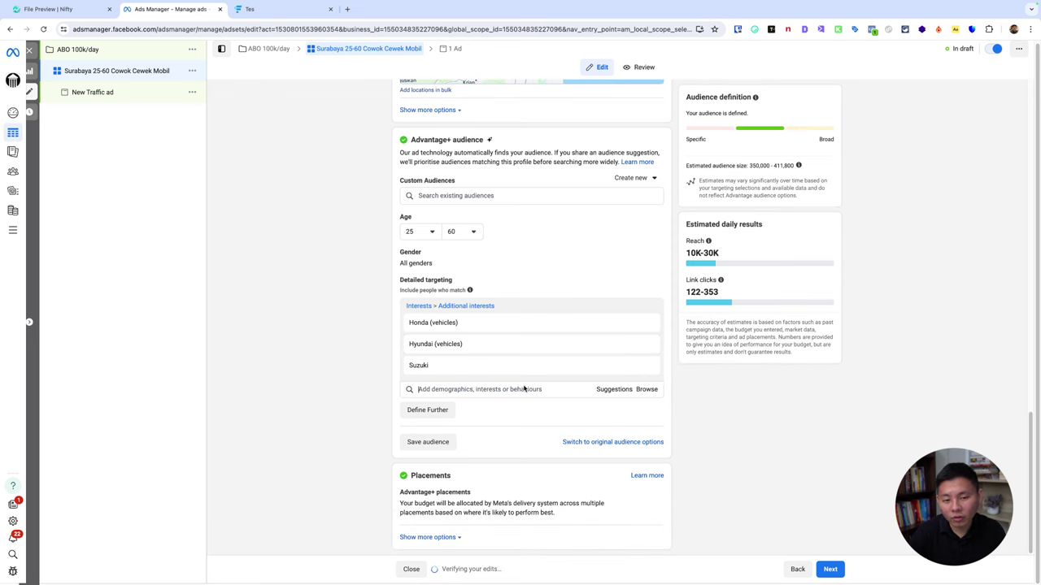
pyautogui.press('super+shift+a')
pyautogui.moveTo(479, 298)
pyautogui.mouseDown()
pyautogui.moveTo(317, 389)
pyautogui.moveTo(653, 393)
pyautogui.moveTo(677, 337)
pyautogui.moveTo(598, 290)
pyautogui.moveTo(455, 287)
pyautogui.mouseUp()
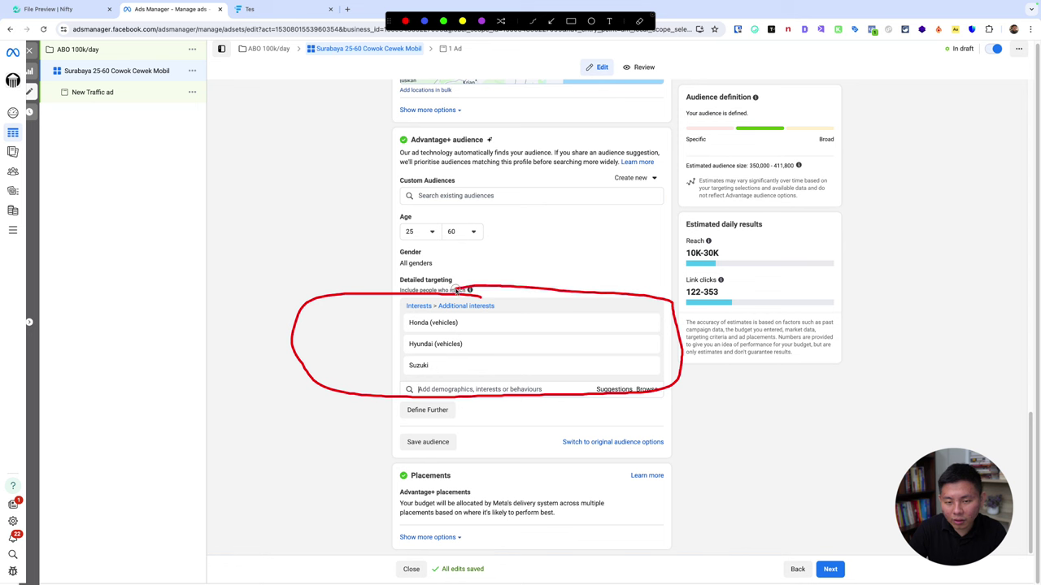
pyautogui.press('Escape')
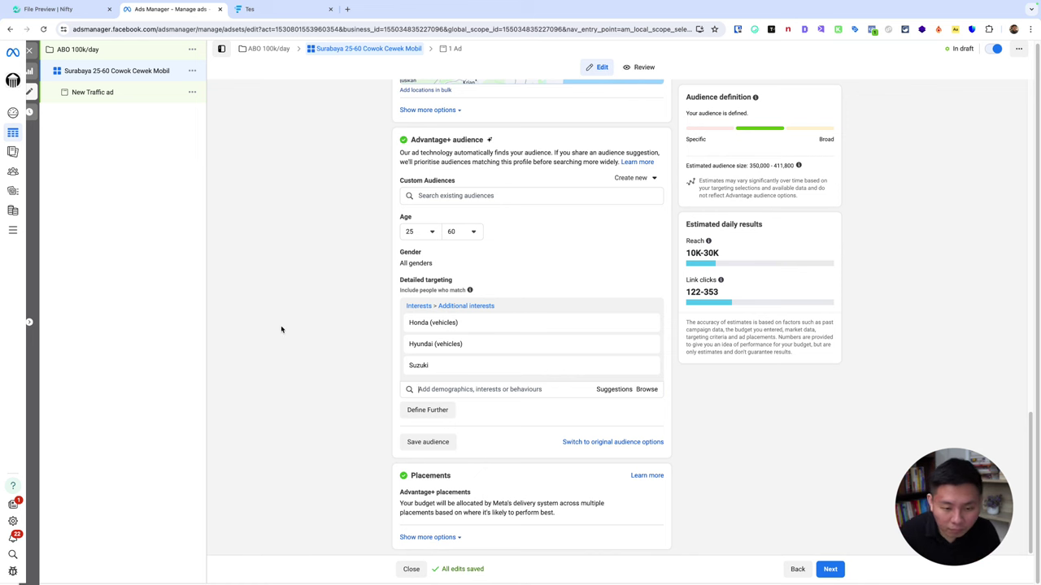
pyautogui.scroll(1, 718, 436)
pyautogui.scroll(-1, 705, 455)
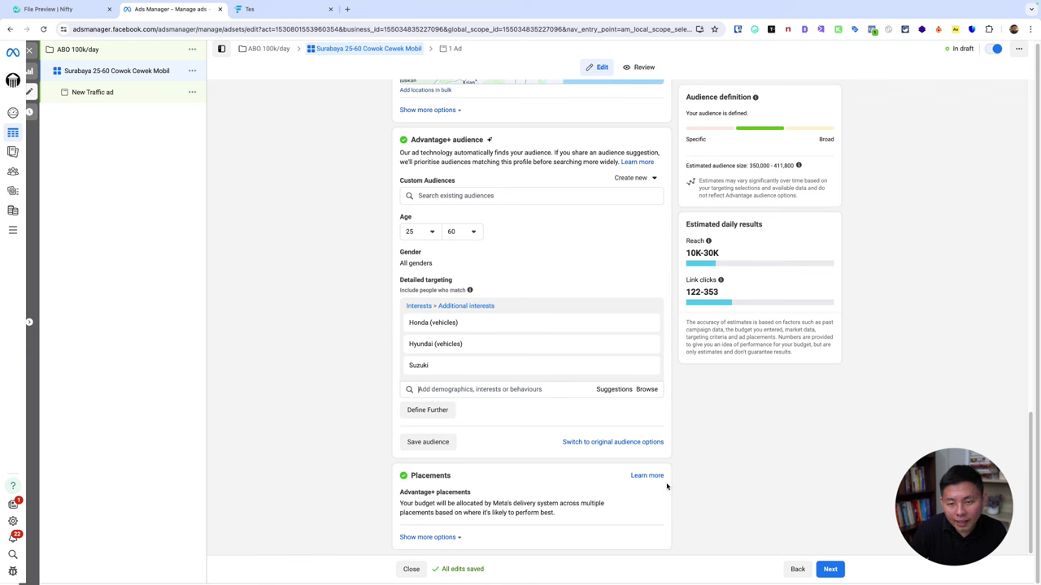
# Switch the ad set to manual placements on mobile devices only, excluding Audience Network and Messenger.
pyautogui.click(643, 496)
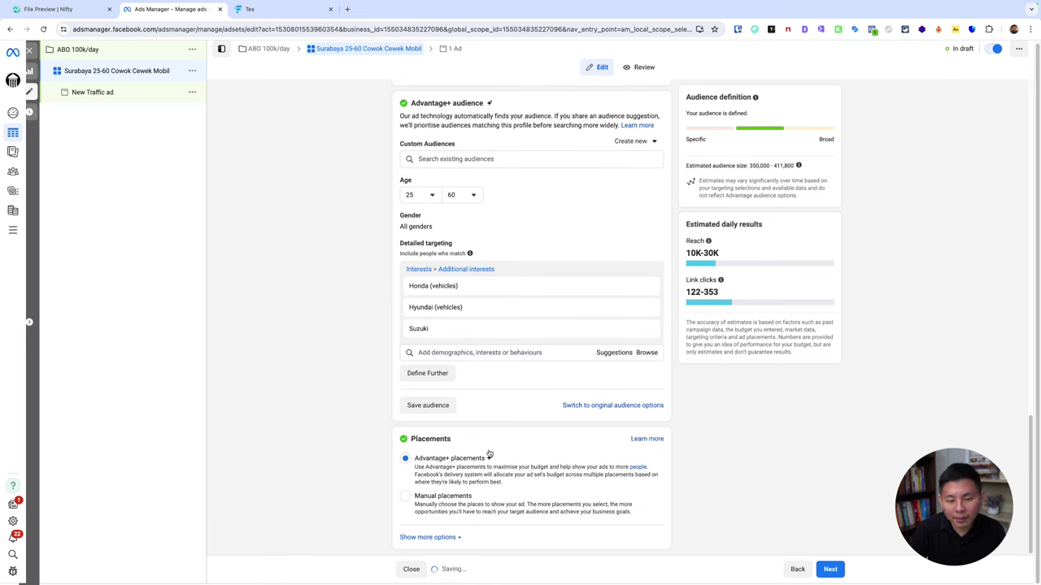
pyautogui.click(405, 497)
pyautogui.scroll(-3, 357, 446)
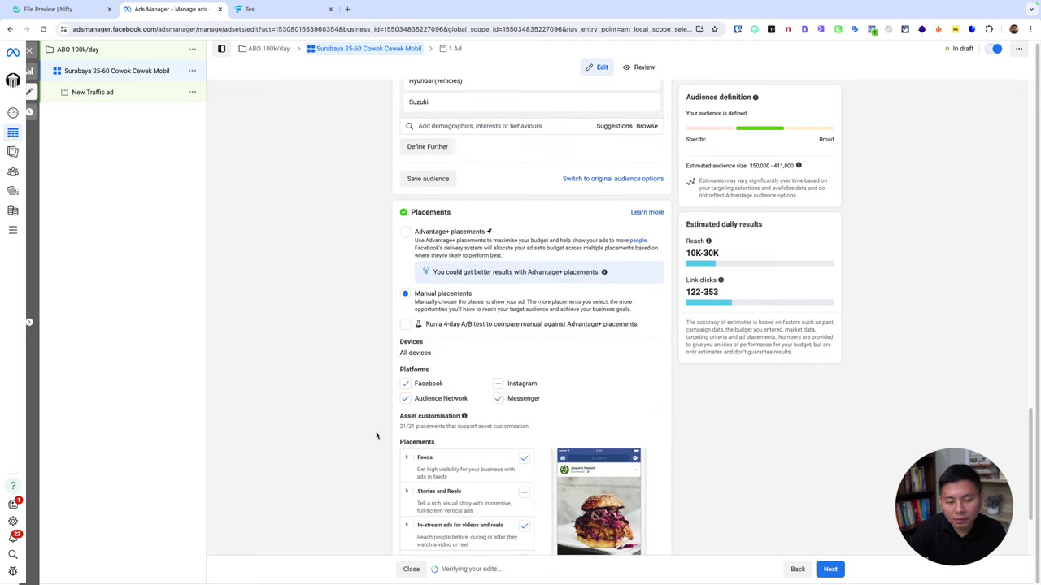
pyautogui.click(556, 355)
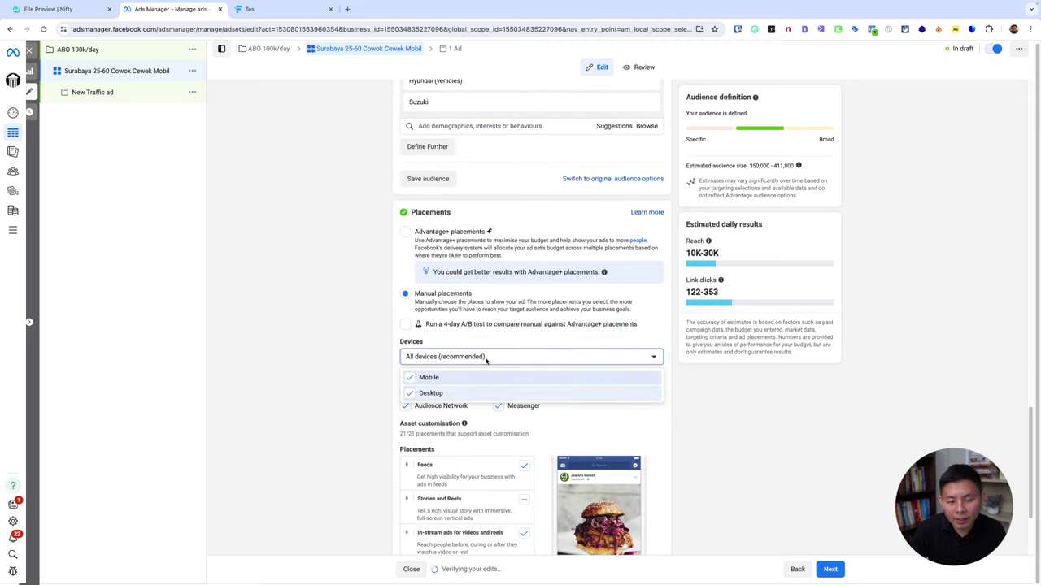
pyautogui.click(430, 377)
pyautogui.click(404, 404)
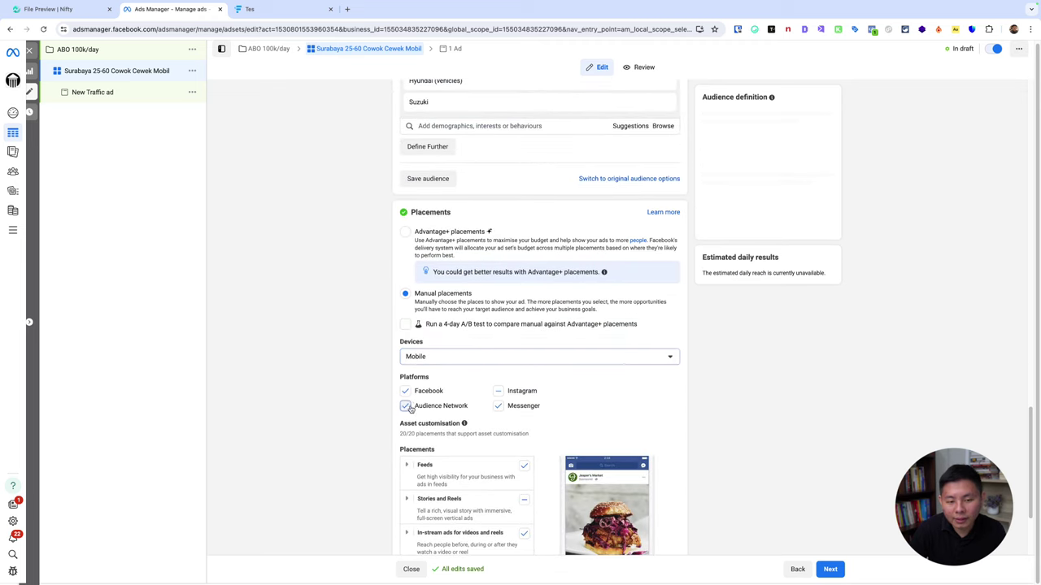
pyautogui.click(509, 408)
# Review the ad set's selected placements, detailed targeting and estimated audience size.
pyautogui.hotkey('ctrl', 'alt', 'a')
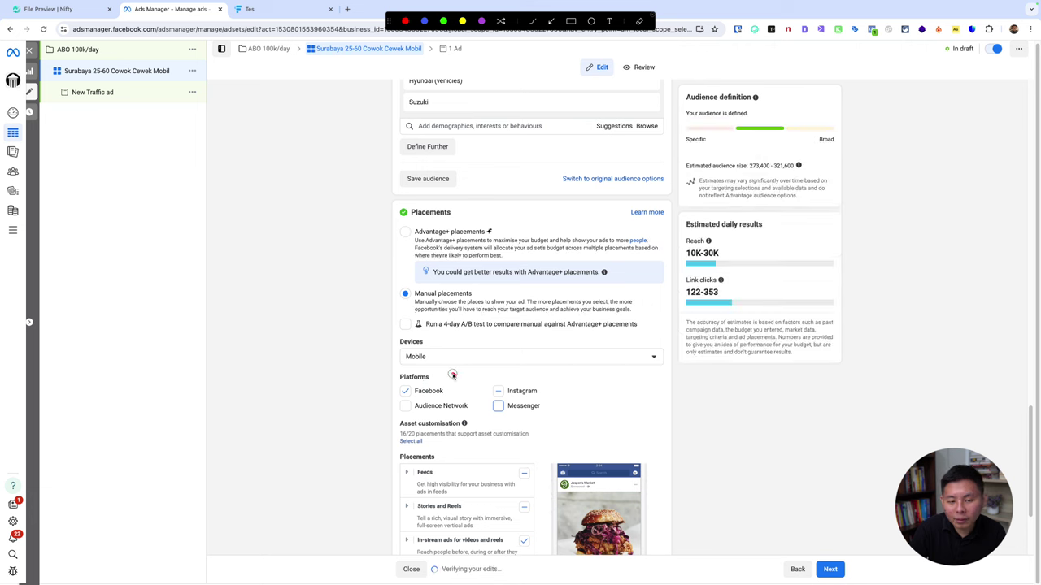
pyautogui.moveTo(457, 375)
pyautogui.mouseDown()
pyautogui.moveTo(403, 398)
pyautogui.moveTo(549, 402)
pyautogui.moveTo(457, 376)
pyautogui.mouseUp()
pyautogui.hotkey('ctrl', 'alt', 'a')
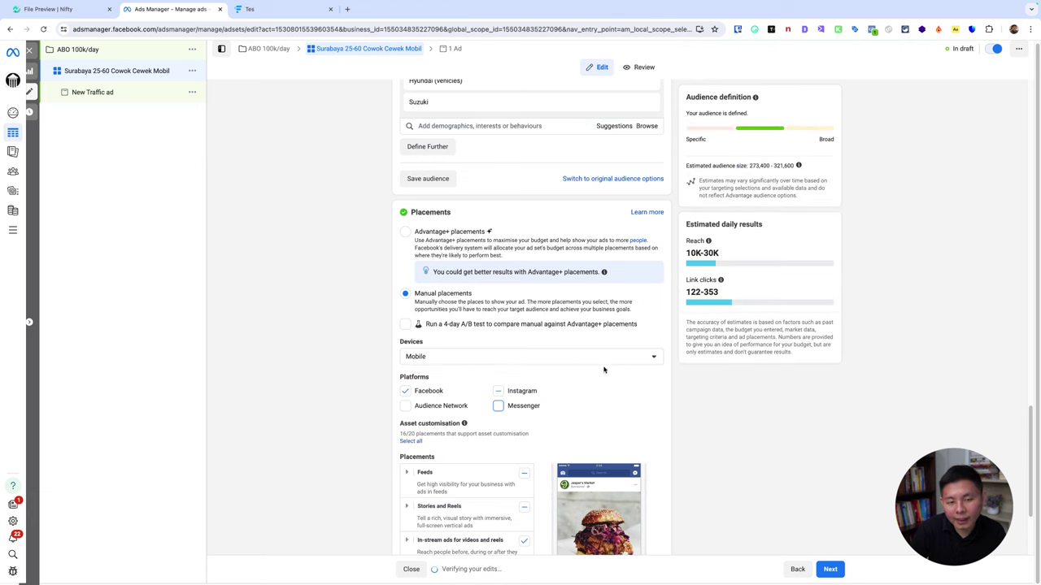
pyautogui.scroll(-2, 715, 375)
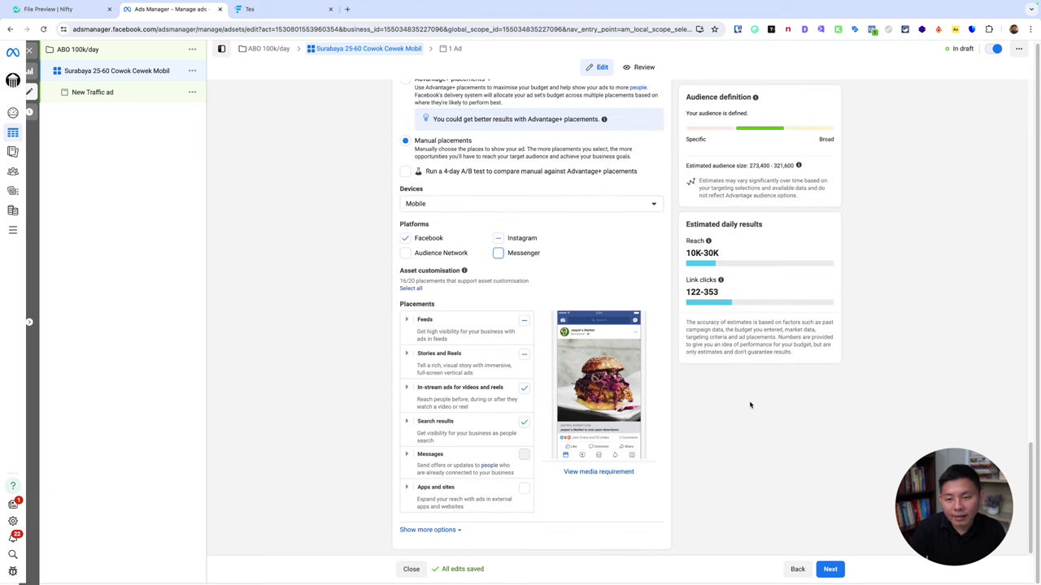
pyautogui.scroll(5, 602, 277)
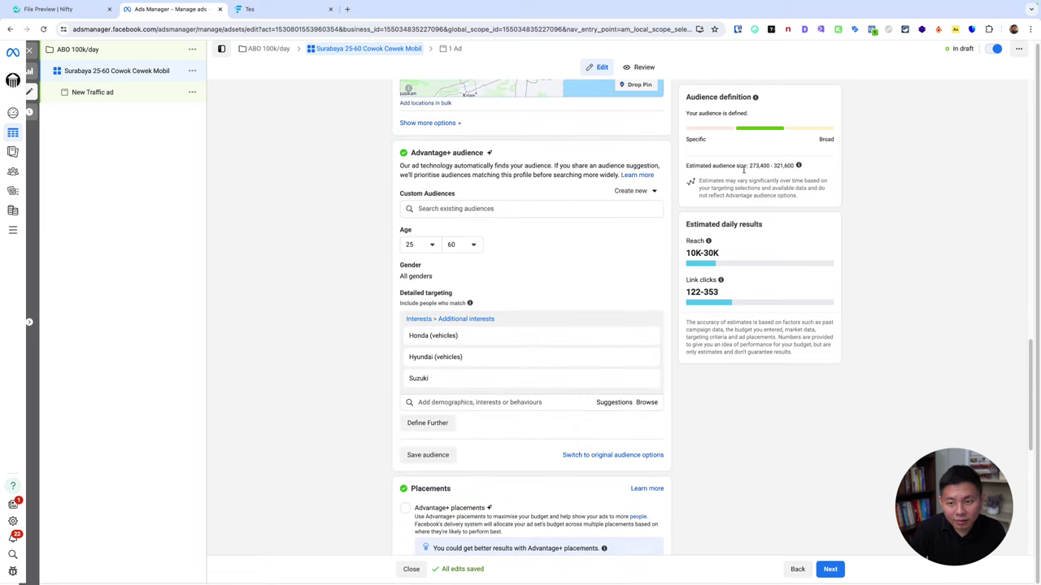
pyautogui.moveTo(747, 169); pyautogui.dragTo(809, 171)
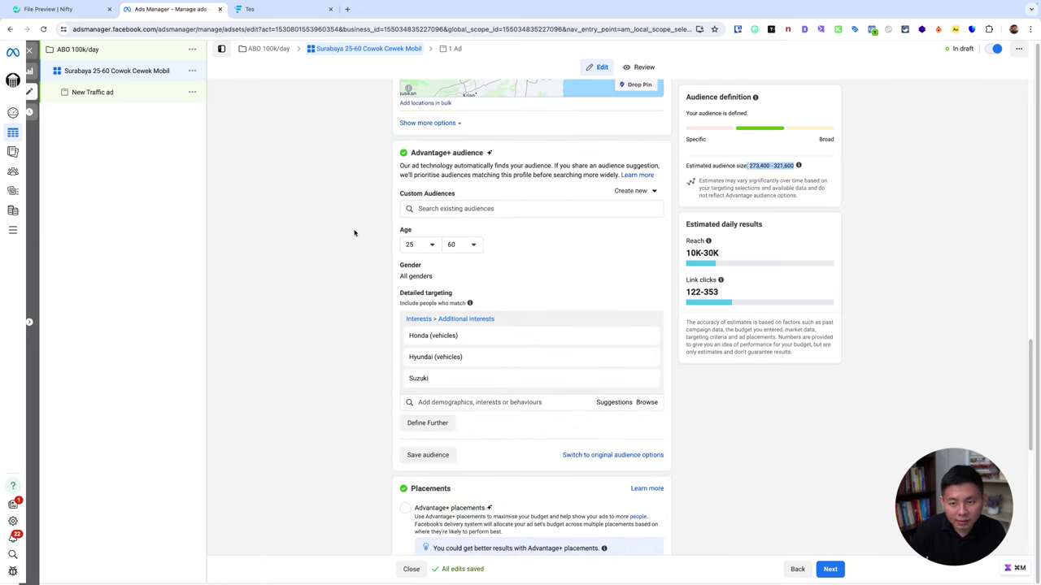
pyautogui.click(307, 239)
pyautogui.scroll(-1, 315, 263)
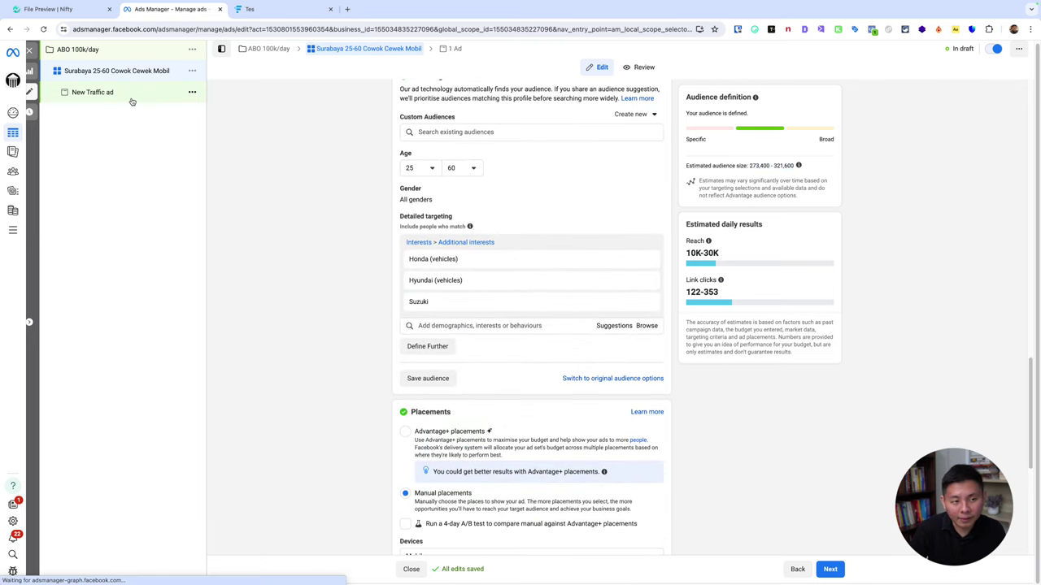
# Open the New Traffic ad and set the browser add-on of its website destination to None.
pyautogui.click(122, 93)
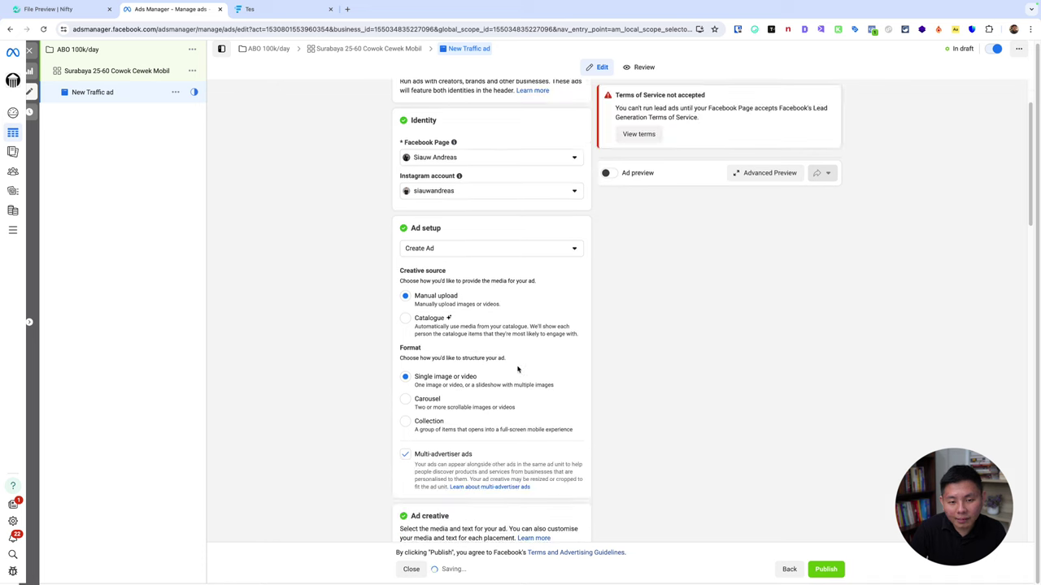
pyautogui.scroll(-4, 518, 369)
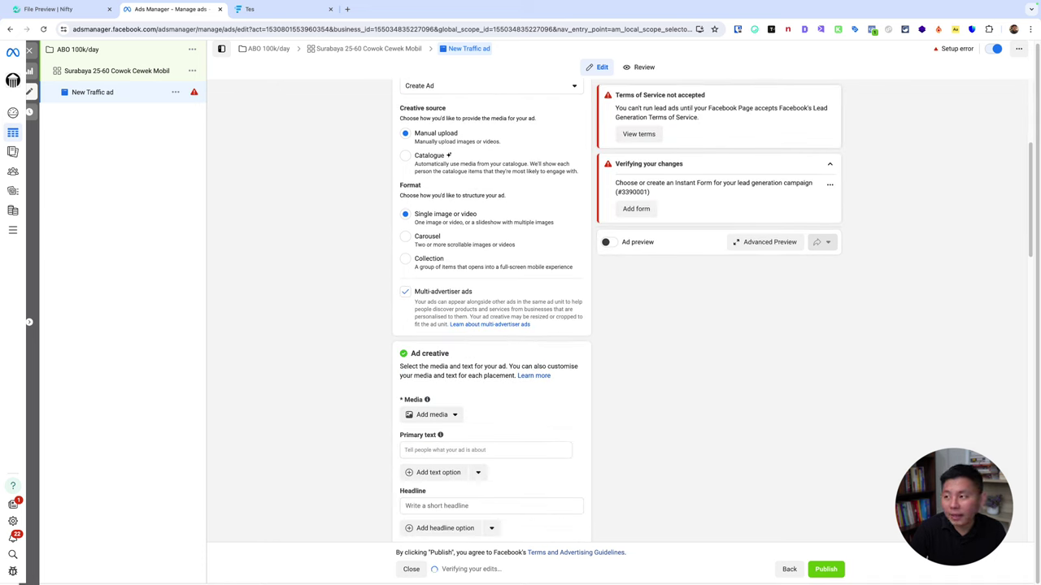
pyautogui.scroll(-10, 573, 323)
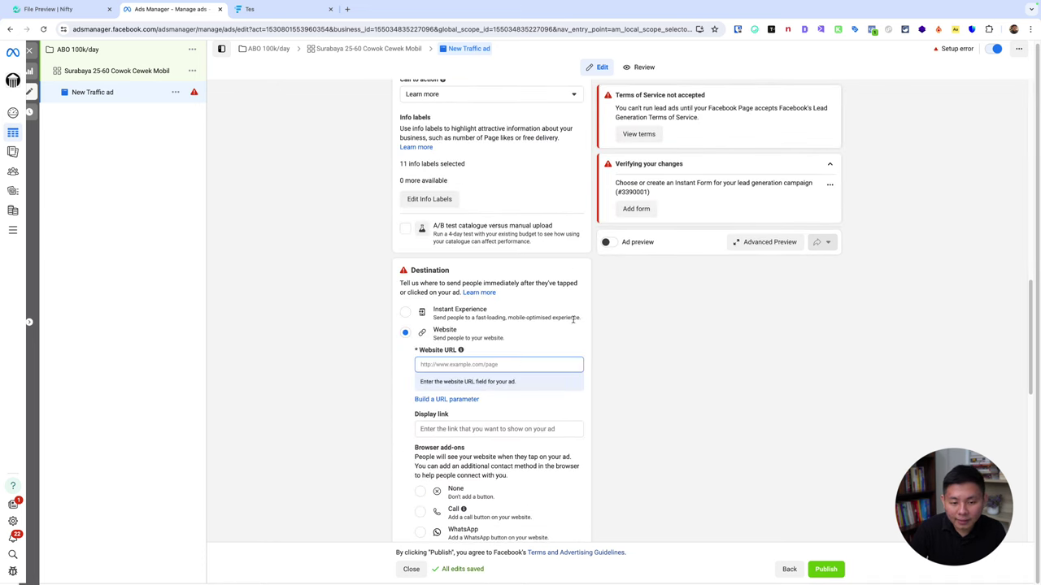
pyautogui.click(421, 492)
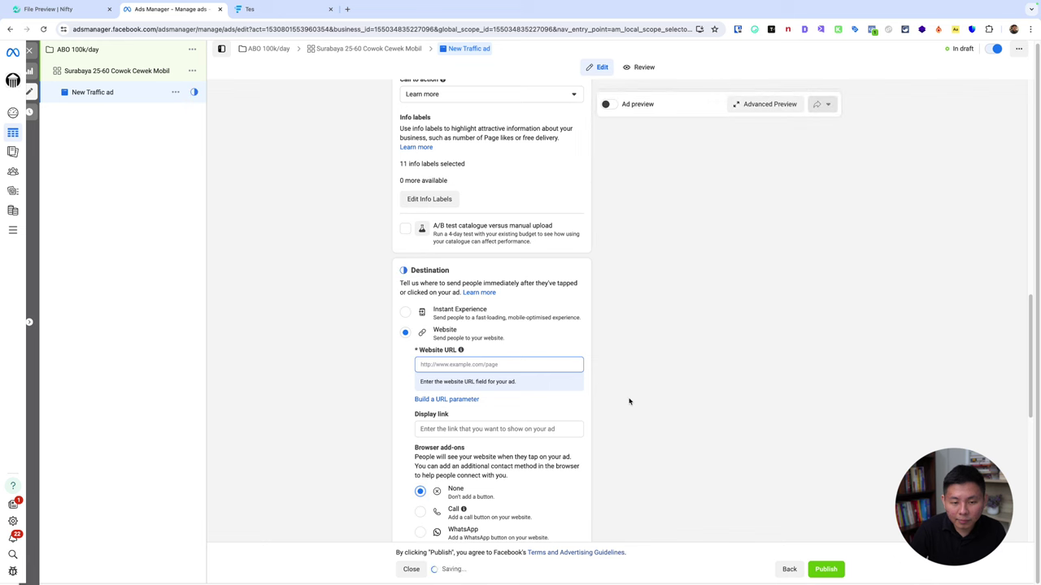
# Search Google for "showroom mobil" in a new browser tab.
pyautogui.scroll(-3, 606, 401)
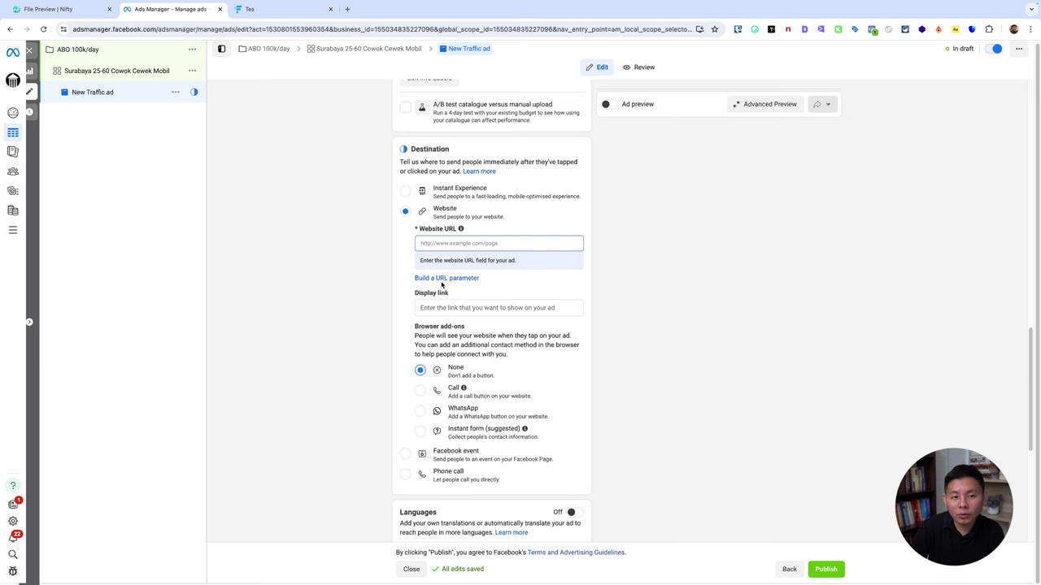
pyautogui.scroll(3, 443, 281)
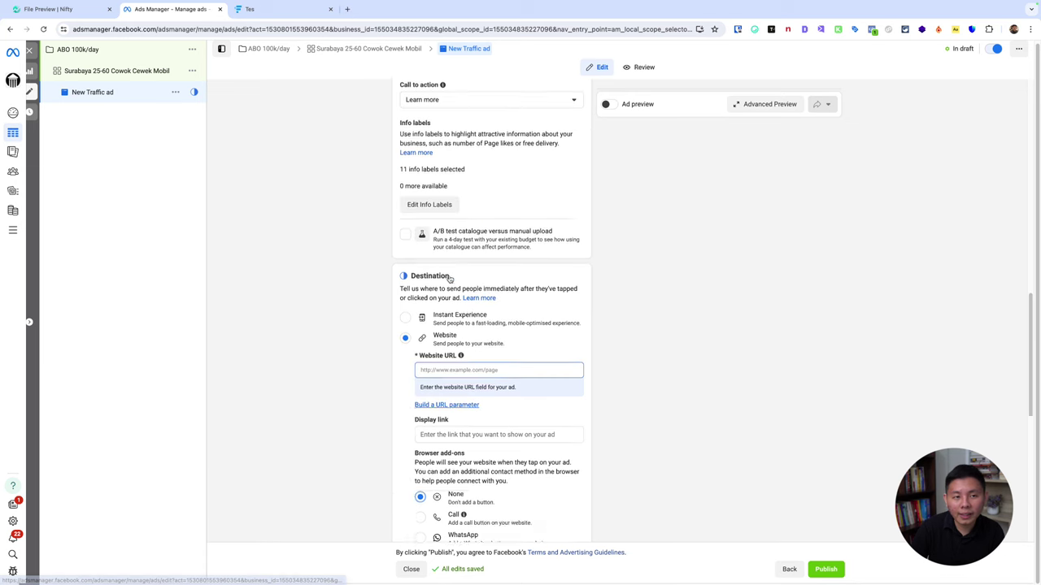
pyautogui.click(345, 10)
pyautogui.write('shw')
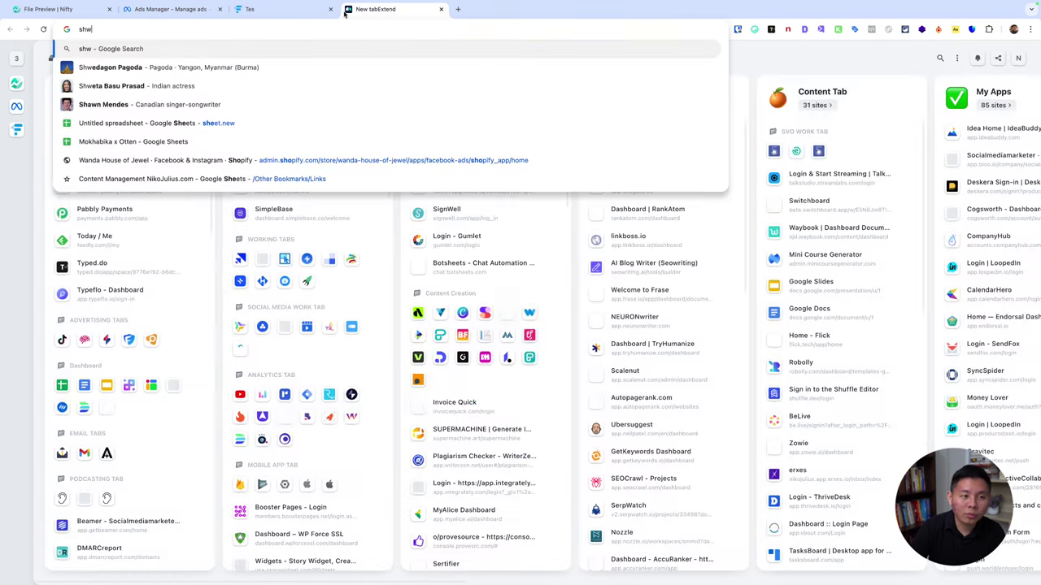
pyautogui.press('BackSpace')
pyautogui.write('owroom m')
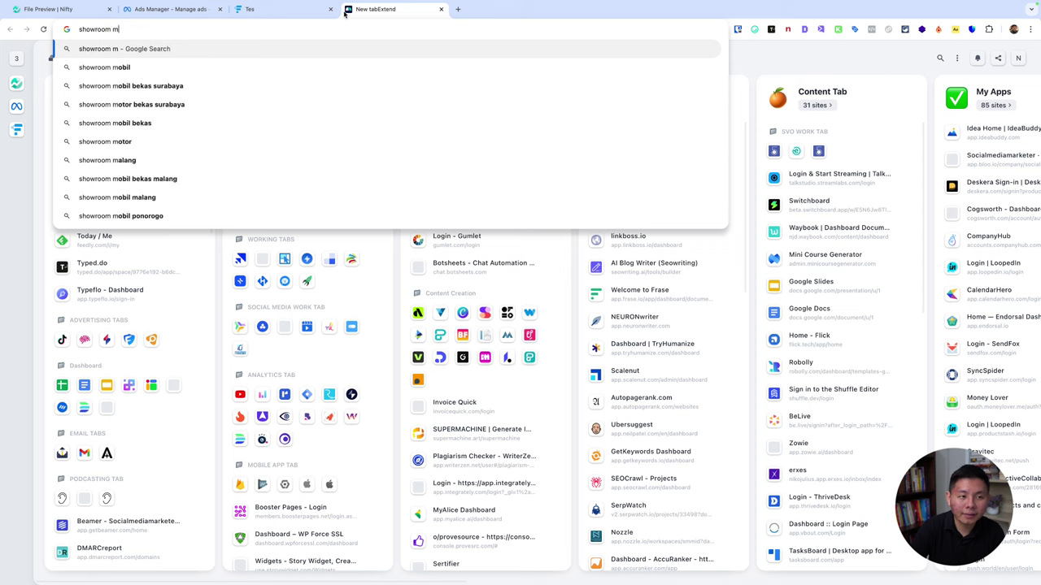
pyautogui.write('obil')
pyautogui.press('Return')
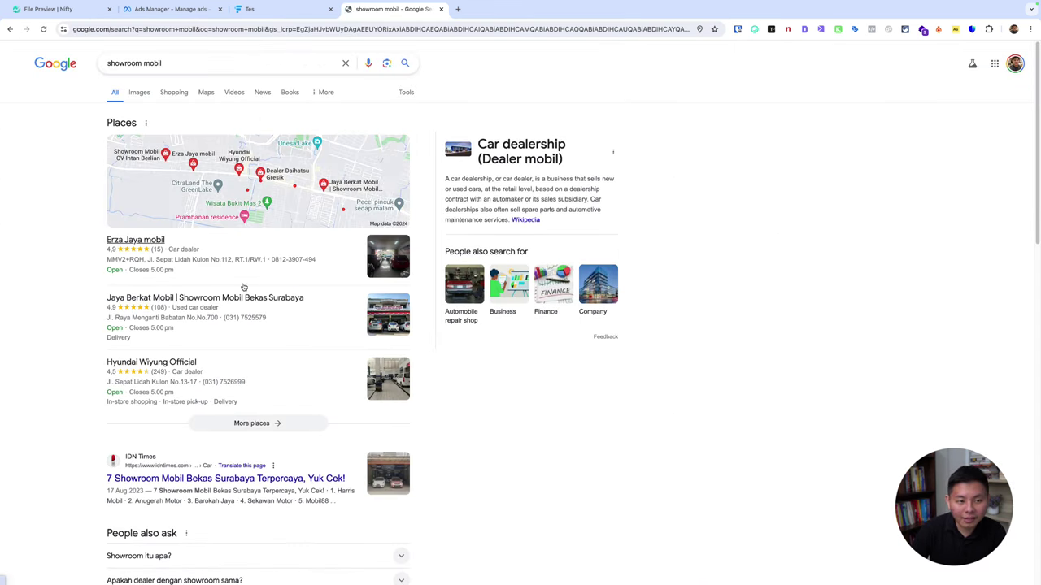
# Open the Erza Jaya mobil listing from the results and show directions to it in Google Maps.
pyautogui.click(153, 253)
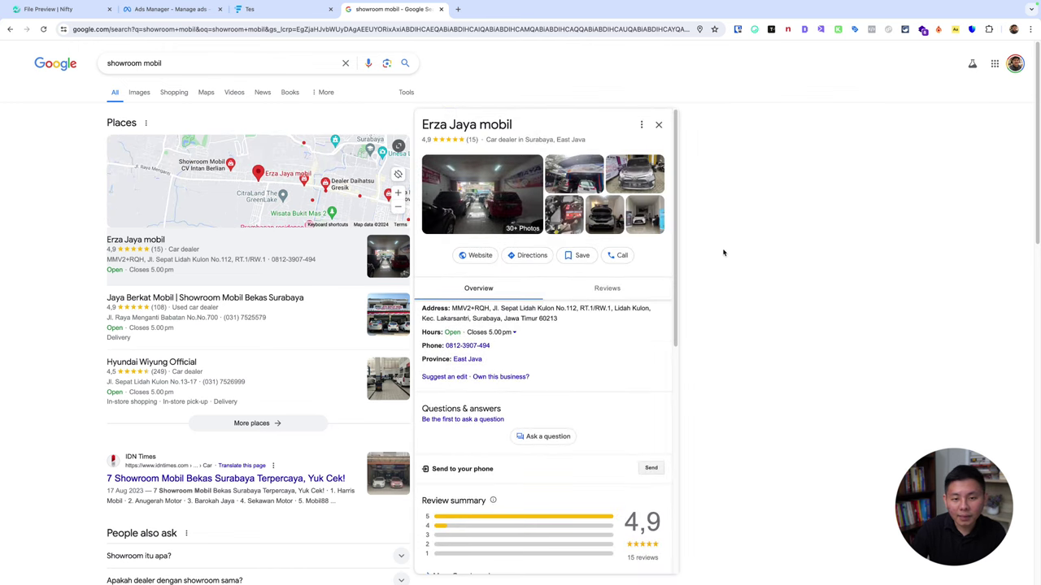
pyautogui.click(530, 255)
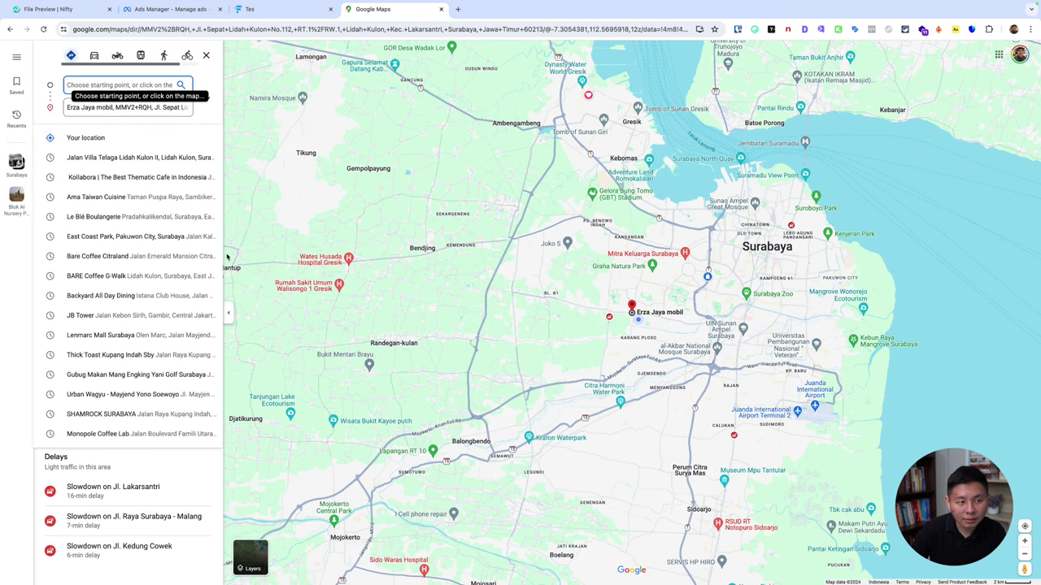
pyautogui.scroll(3, 671, 305)
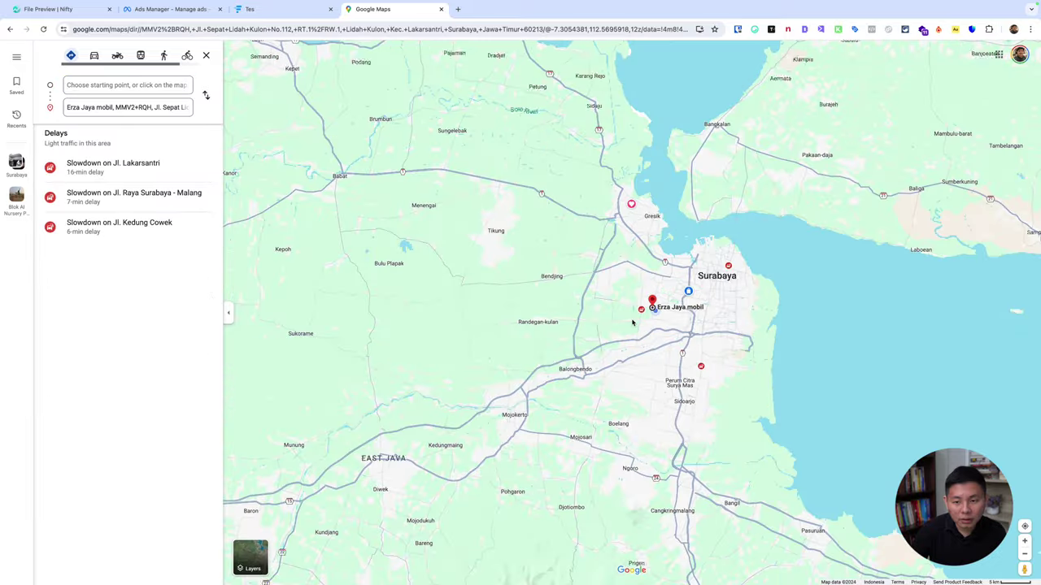
pyautogui.click(894, 190)
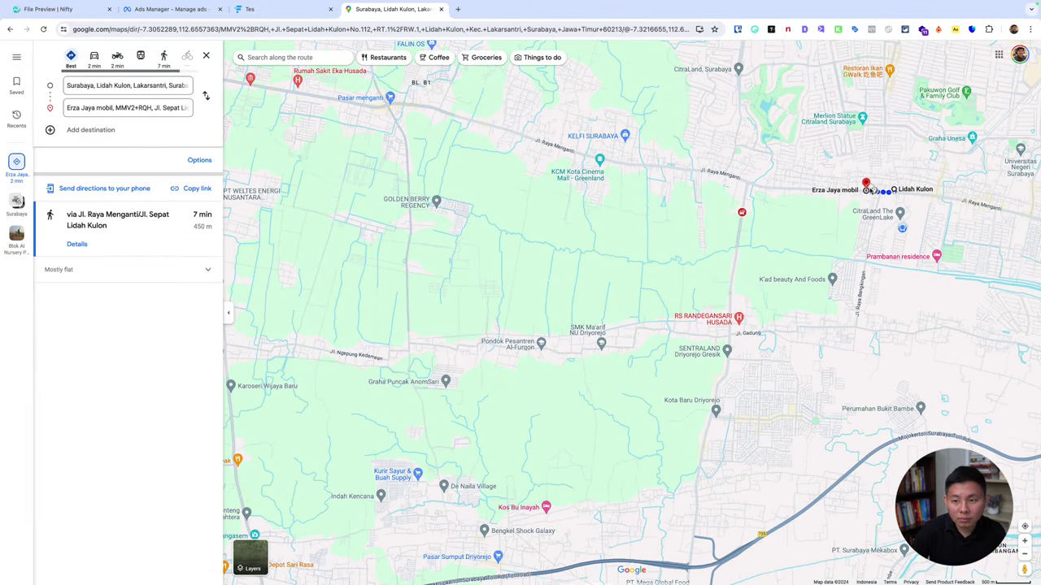
# Open Erza Jaya mobil's place details on the map and copy its share link.
pyautogui.click(836, 191)
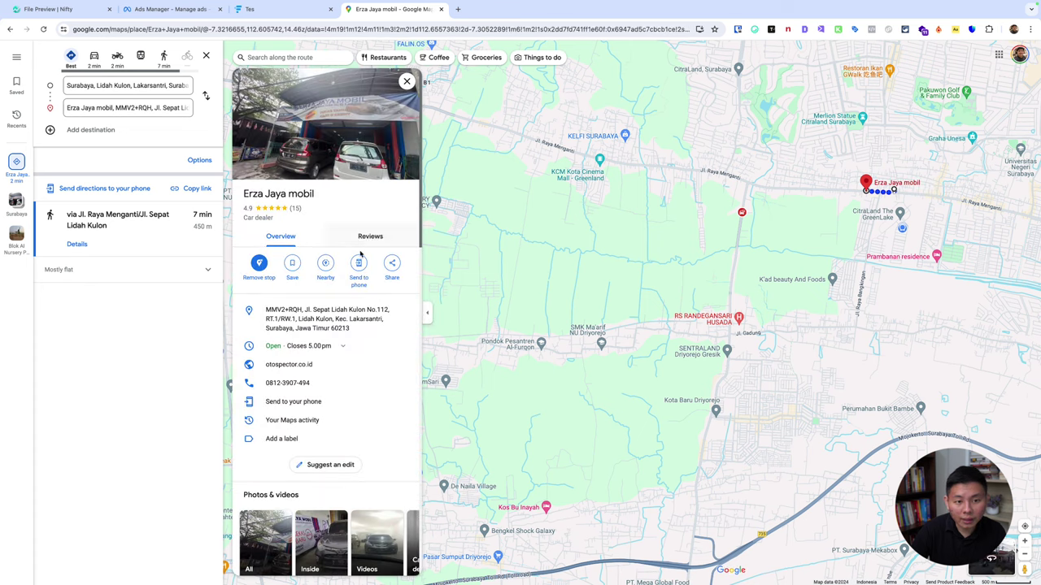
pyautogui.click(391, 265)
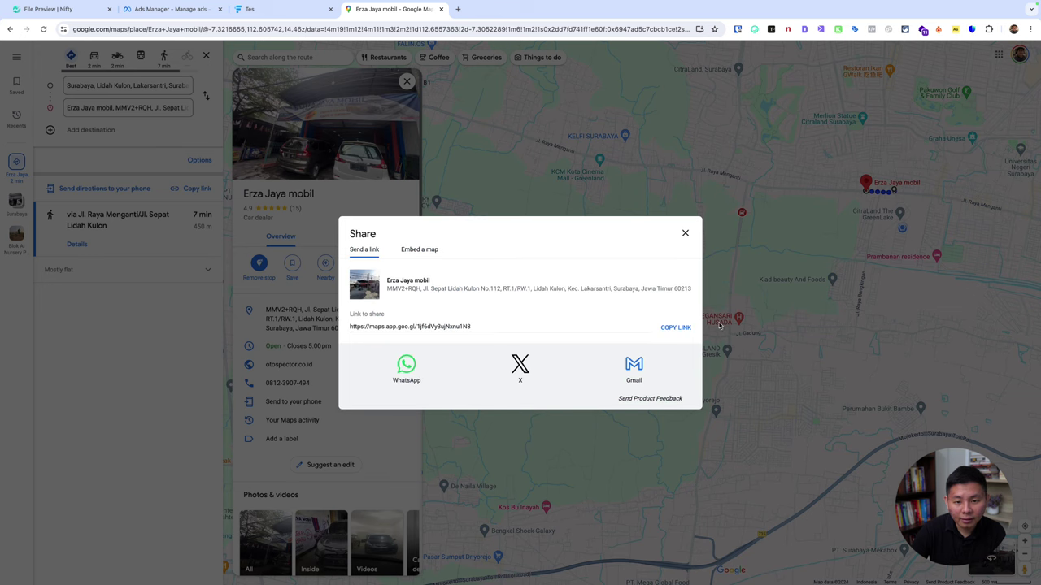
pyautogui.click(681, 328)
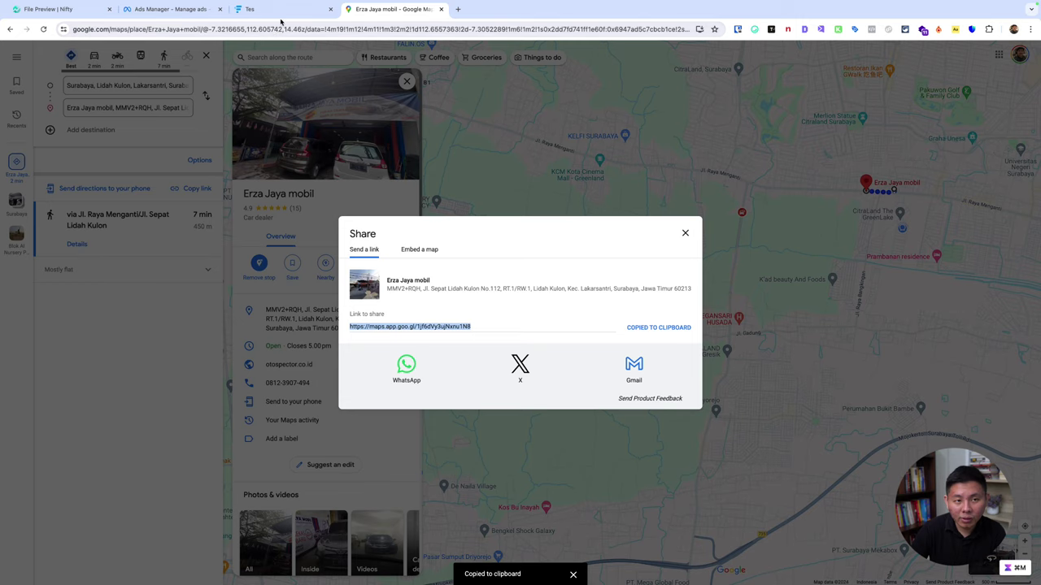
# In Ads Manager, set the ad's website URL to the copied Erza Jaya mobil Maps link and preview that URL.
pyautogui.click(168, 10)
pyautogui.click(493, 422)
pyautogui.hotkey('ctrl', 'v')
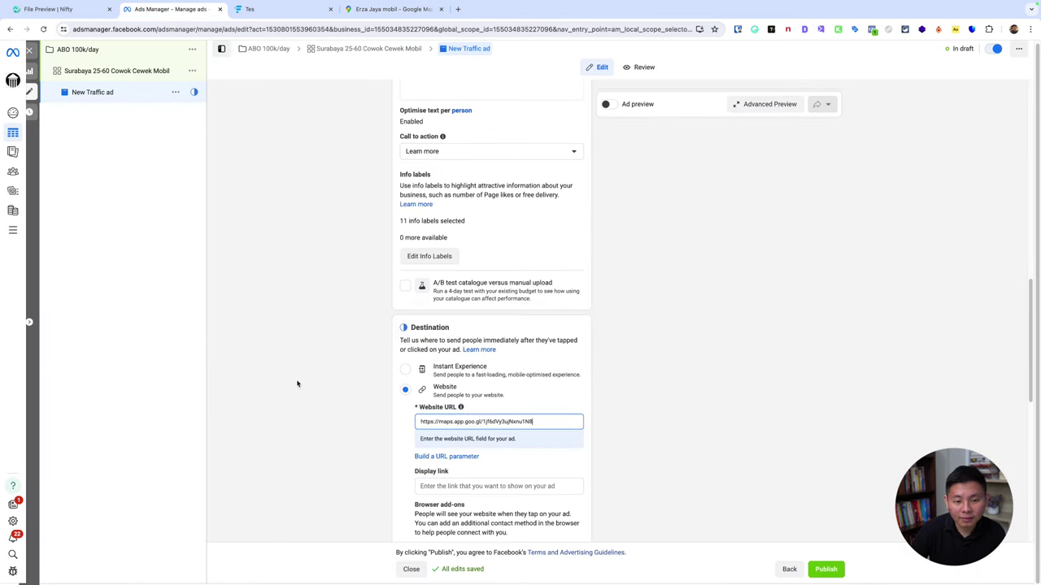
pyautogui.click(401, 393)
pyautogui.scroll(-2, 381, 413)
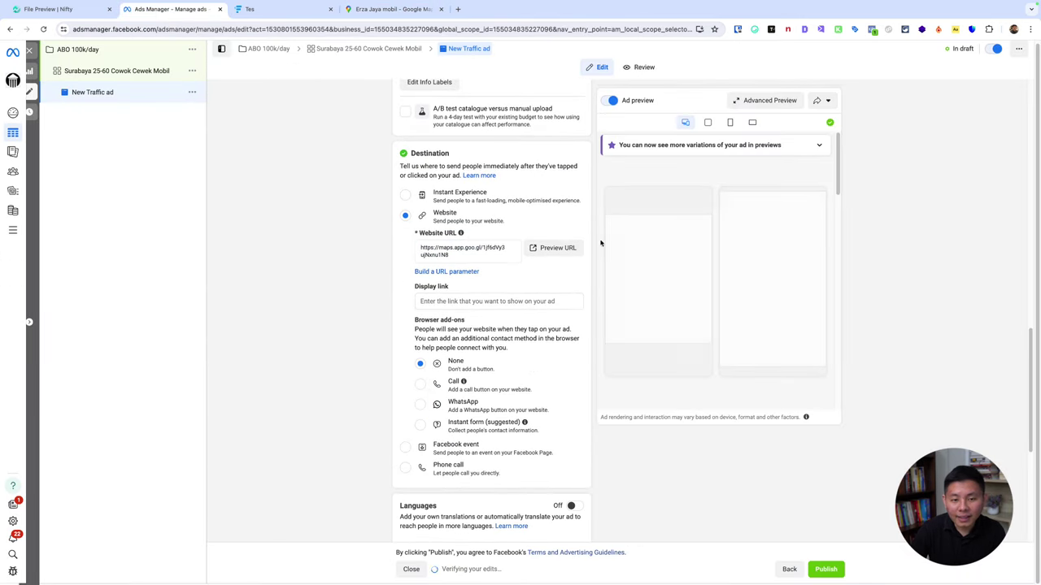
pyautogui.click(557, 248)
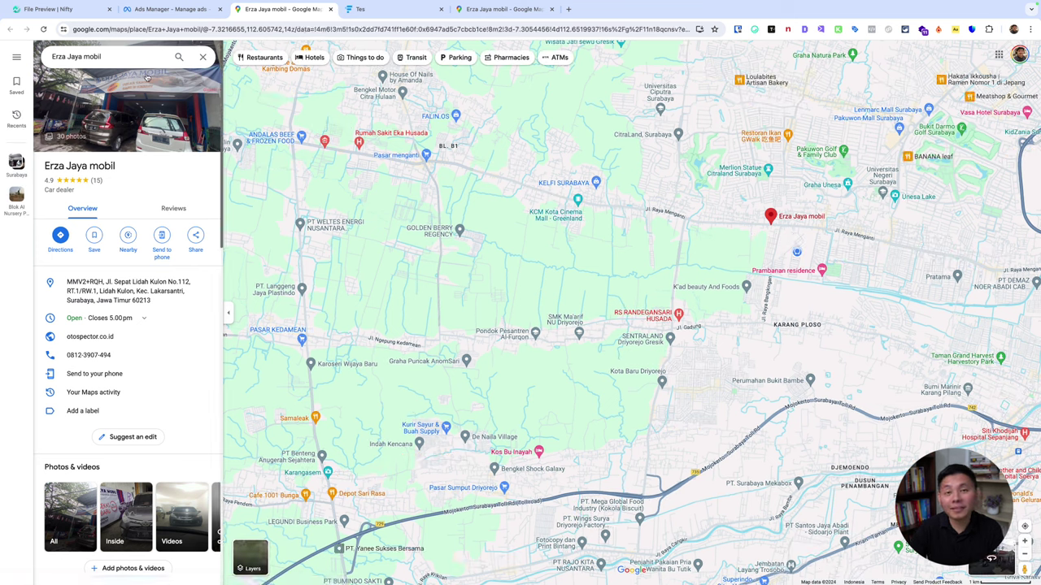
pyautogui.click(150, 10)
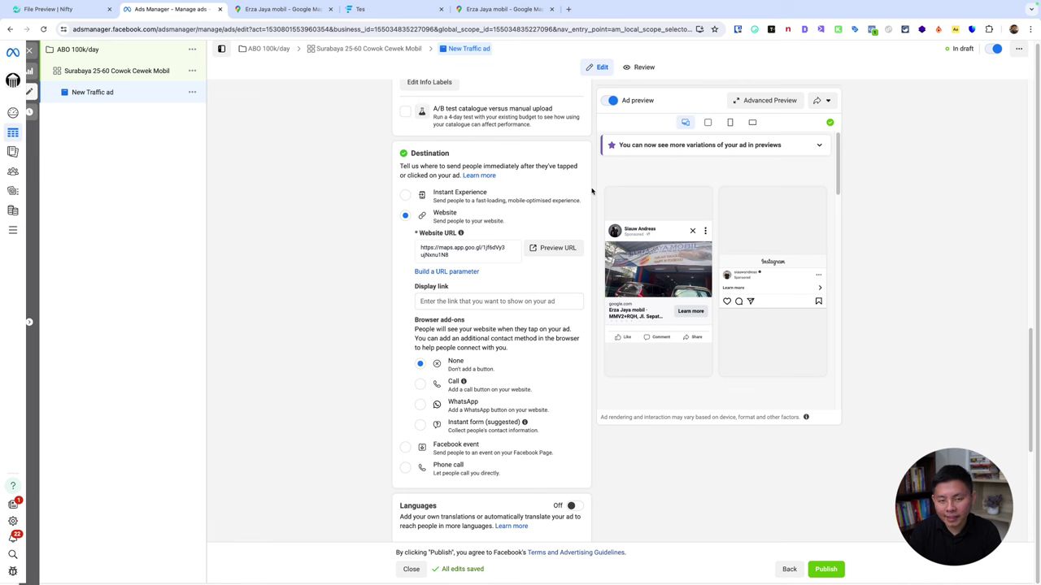
# Switch to the Funnelytics canvas and select the Traffic page together with its connected Showroom/pameran page.
pyautogui.moveTo(360, 11); pyautogui.dragTo(269, 11)
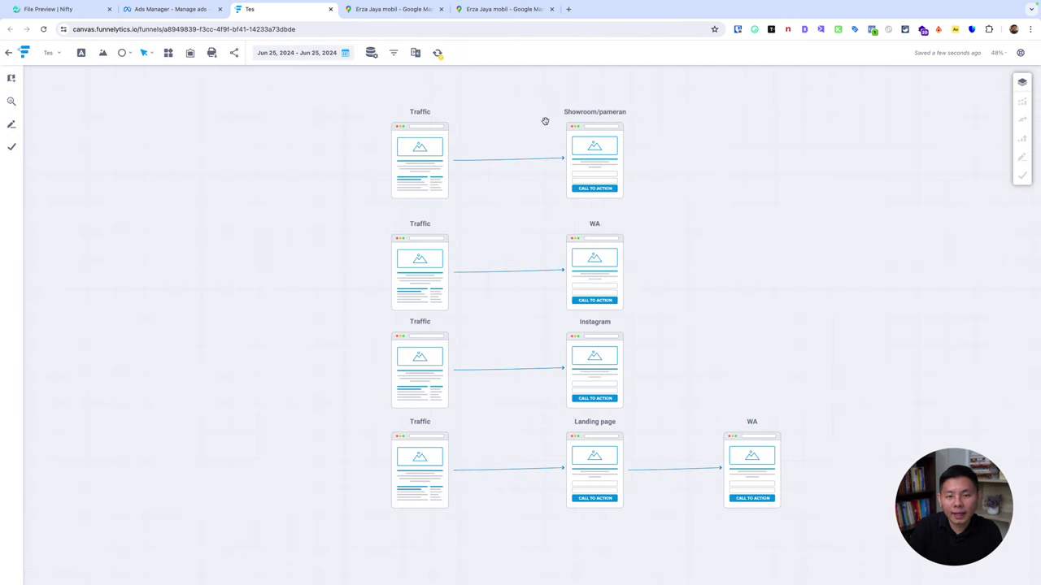
pyautogui.moveTo(340, 118); pyautogui.dragTo(724, 170)
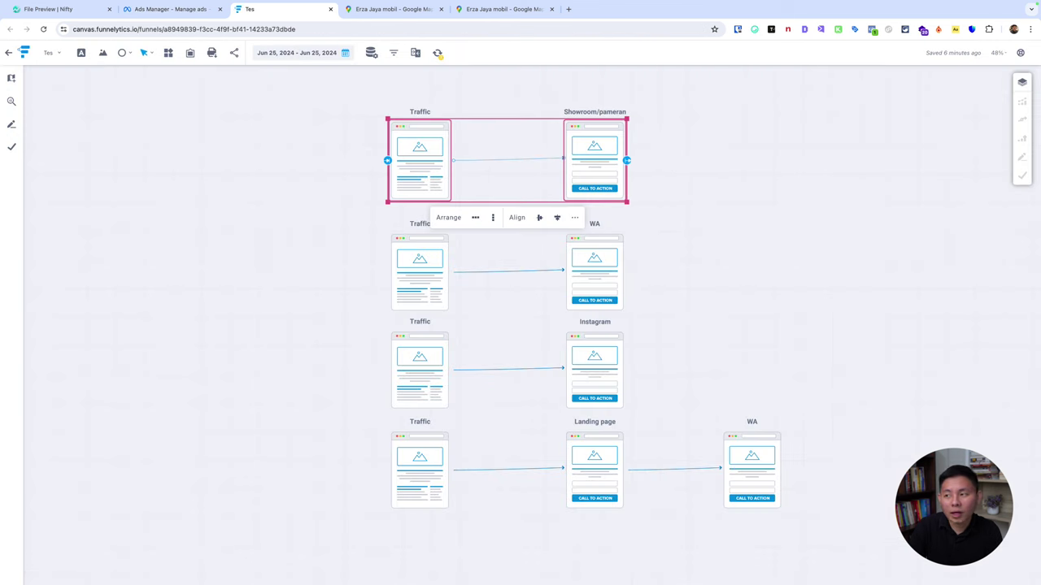